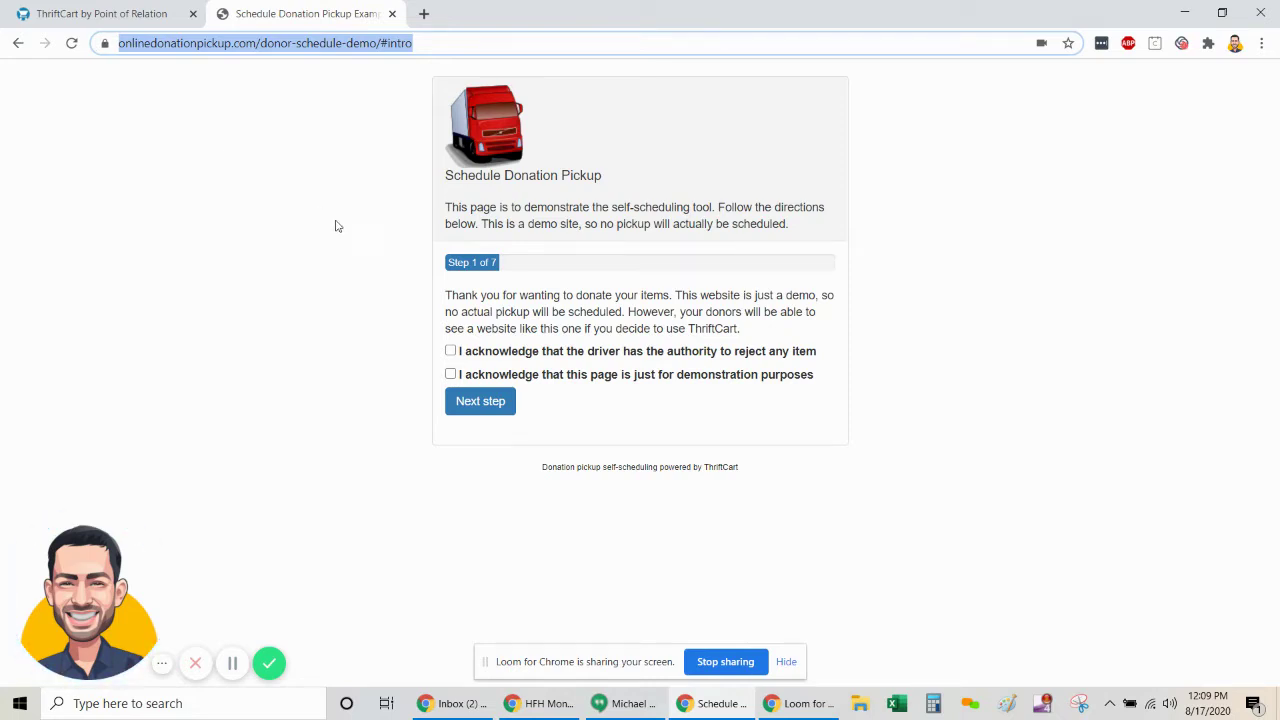
- Acknowledge that the driver may reject items and that the page is a demo, then continue
{"action": "left_click", "coordinate": [600, 128]}
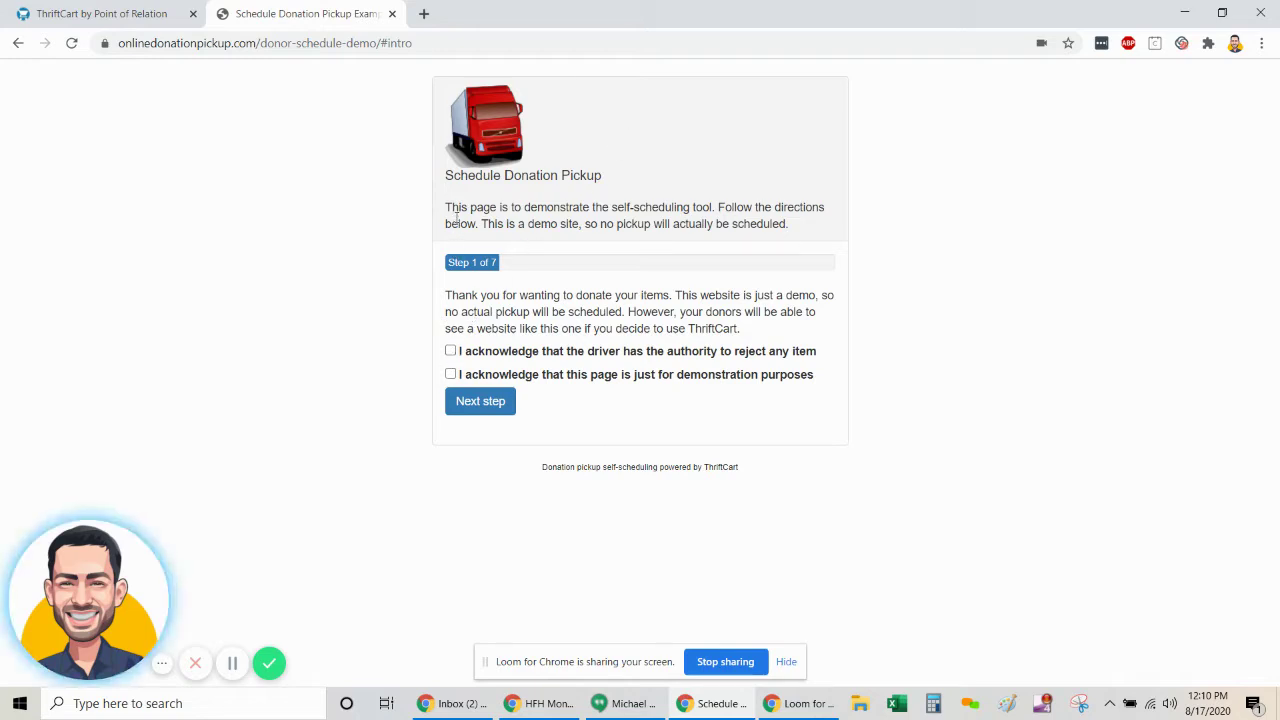
{"action": "left_click_drag", "start_coordinate": [447, 178], "coordinate": [801, 249]}
{"action": "left_click", "coordinate": [457, 351]}
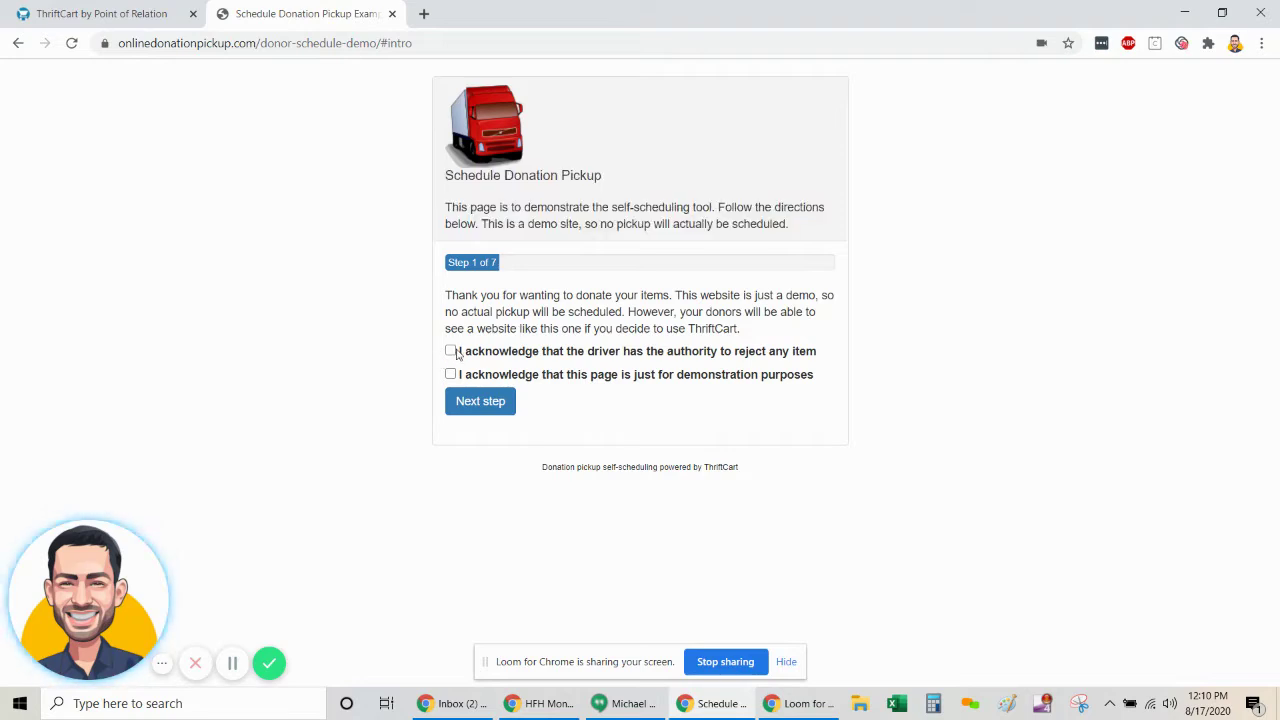
{"action": "left_click", "coordinate": [451, 374]}
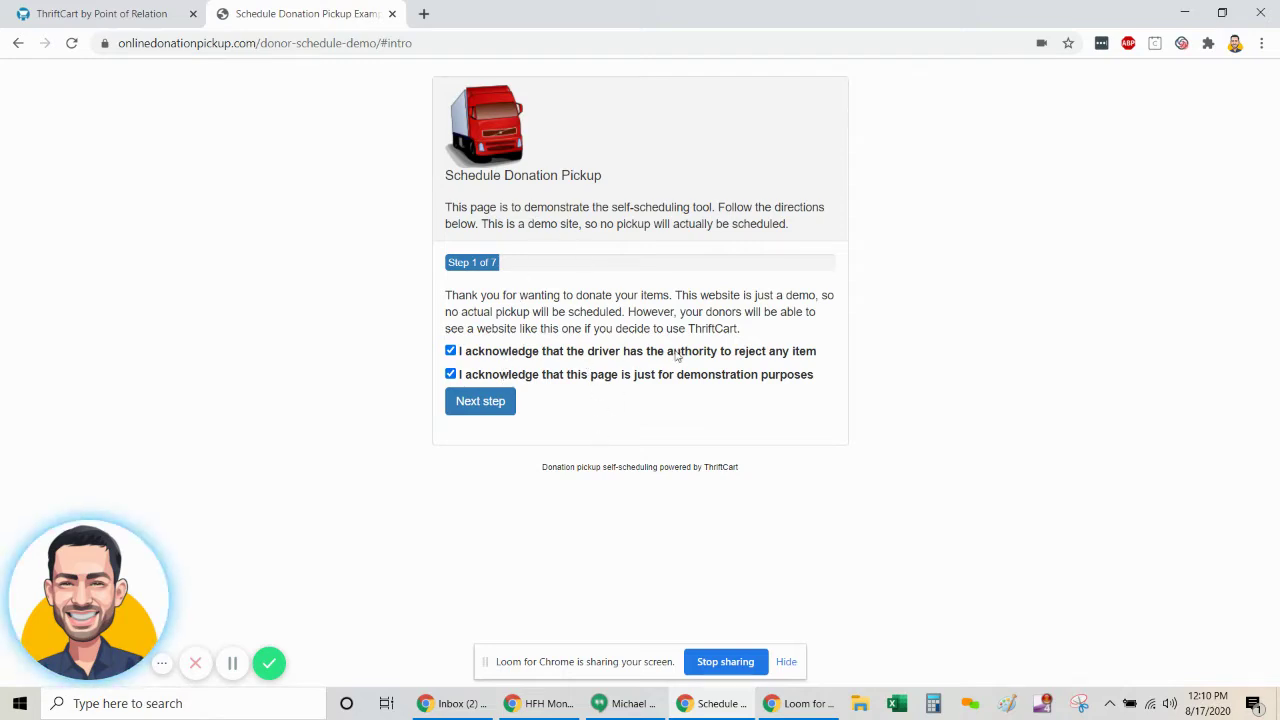
{"action": "left_click", "coordinate": [485, 408]}
- Enter the donor's full name, e-mail address and phone number
{"action": "left_click", "coordinate": [667, 338]}
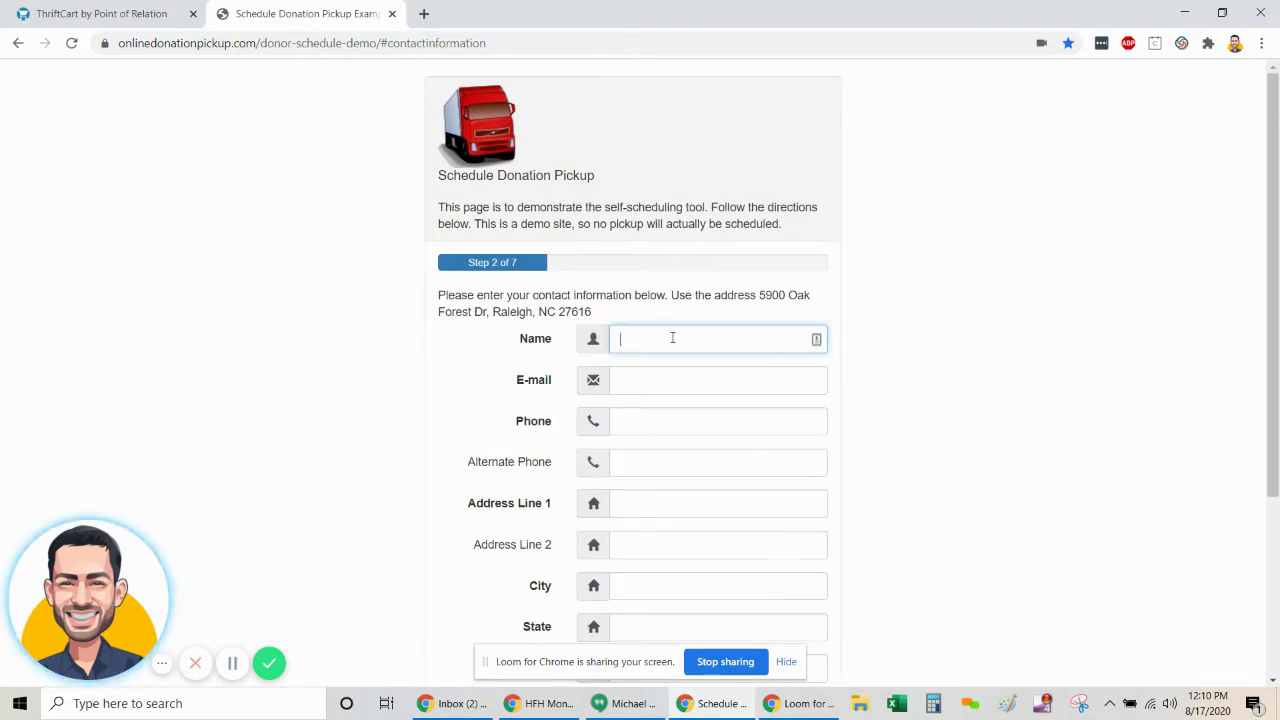
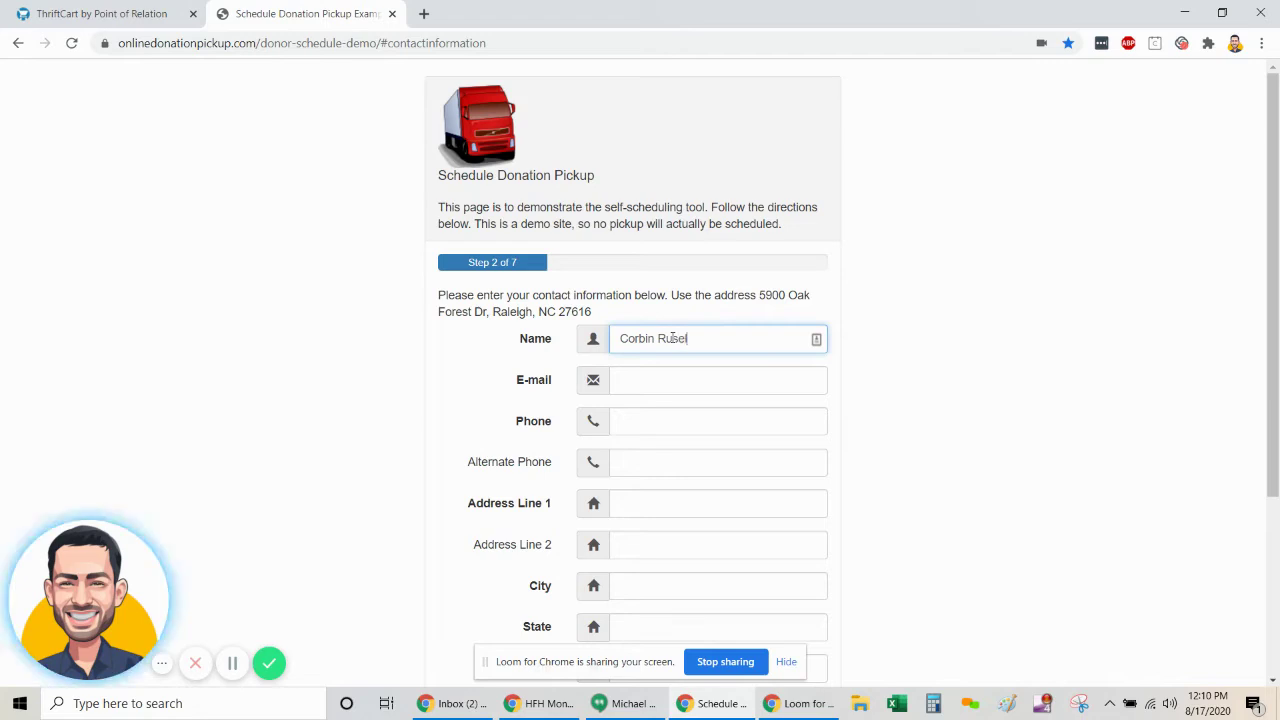
{"action": "key", "text": "Tab"}
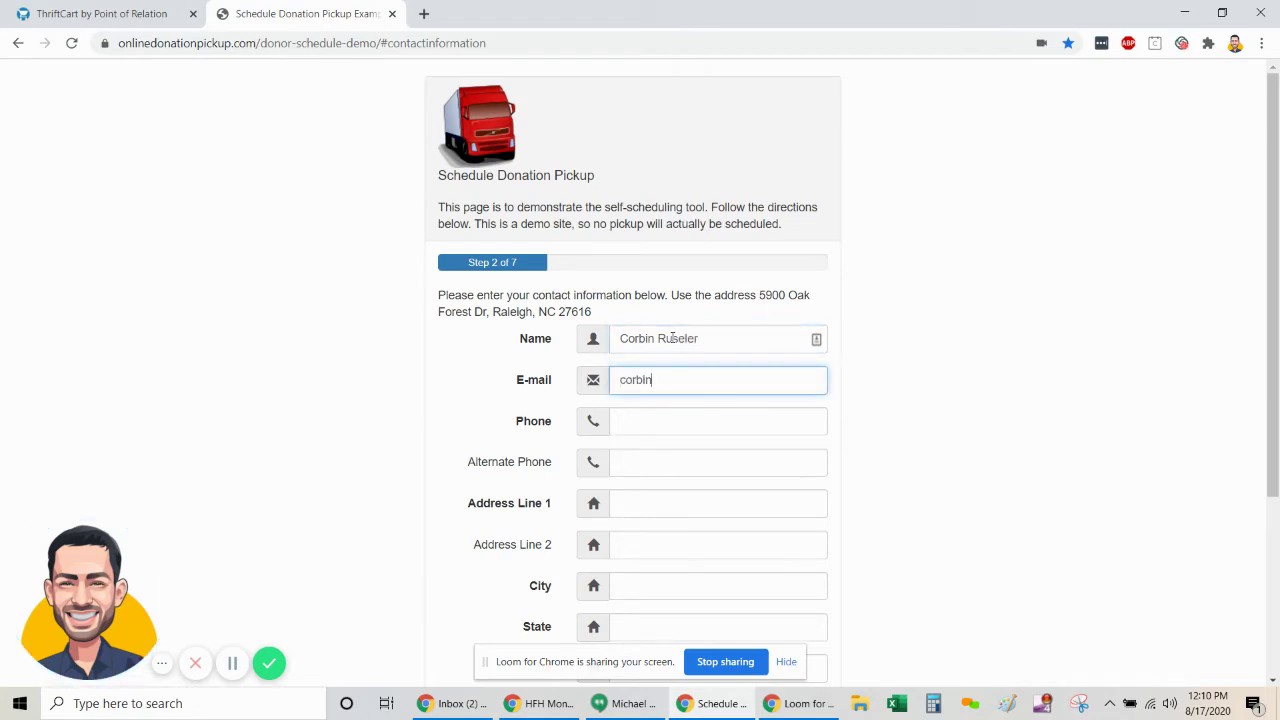
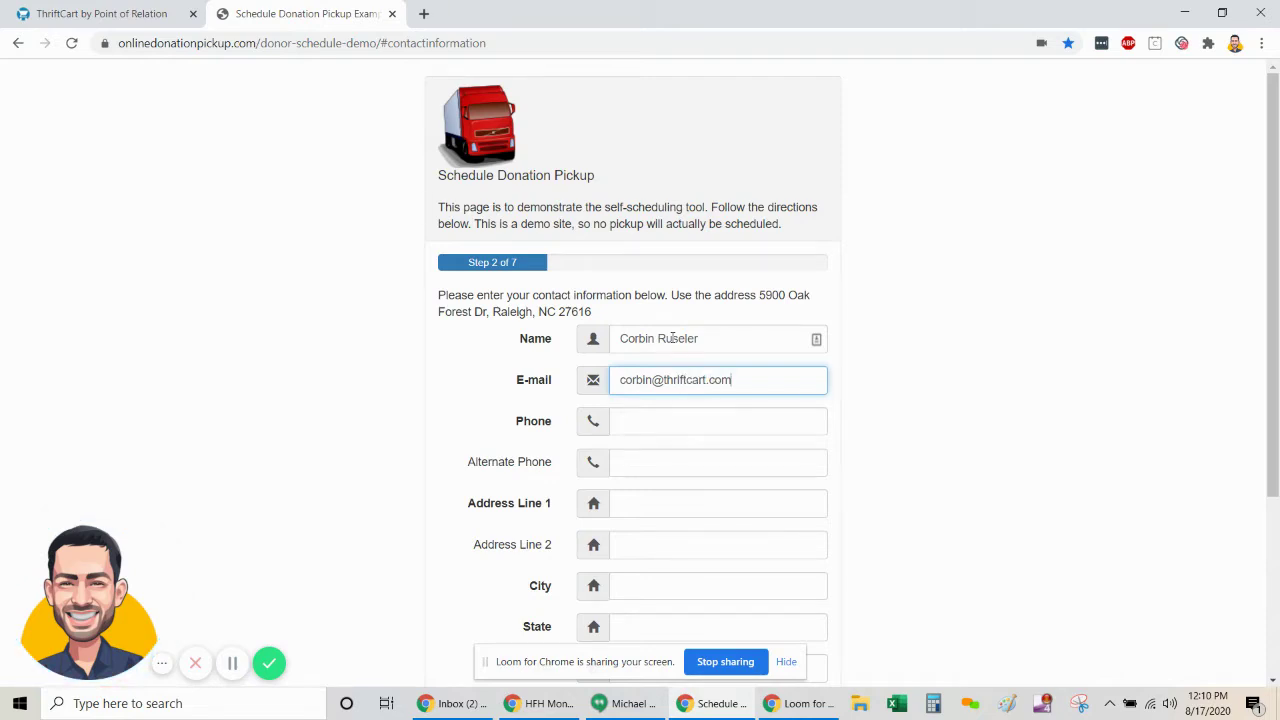
{"action": "key", "text": "Tab"}
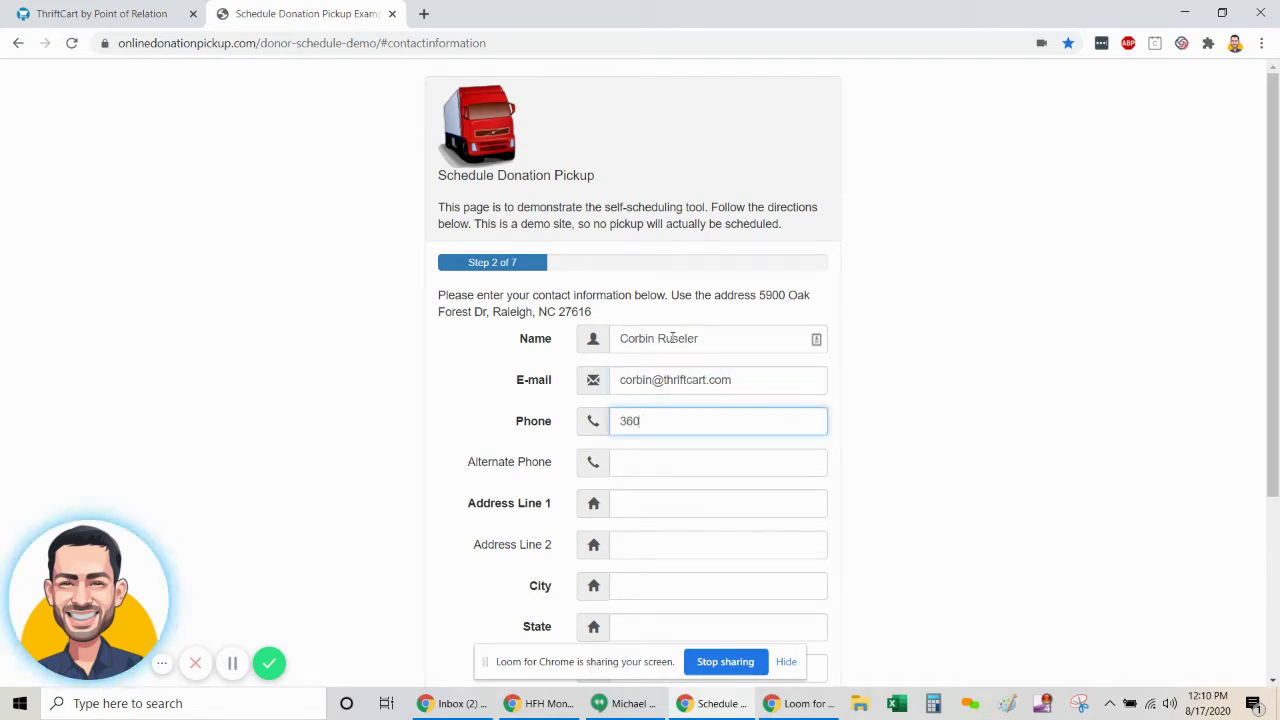
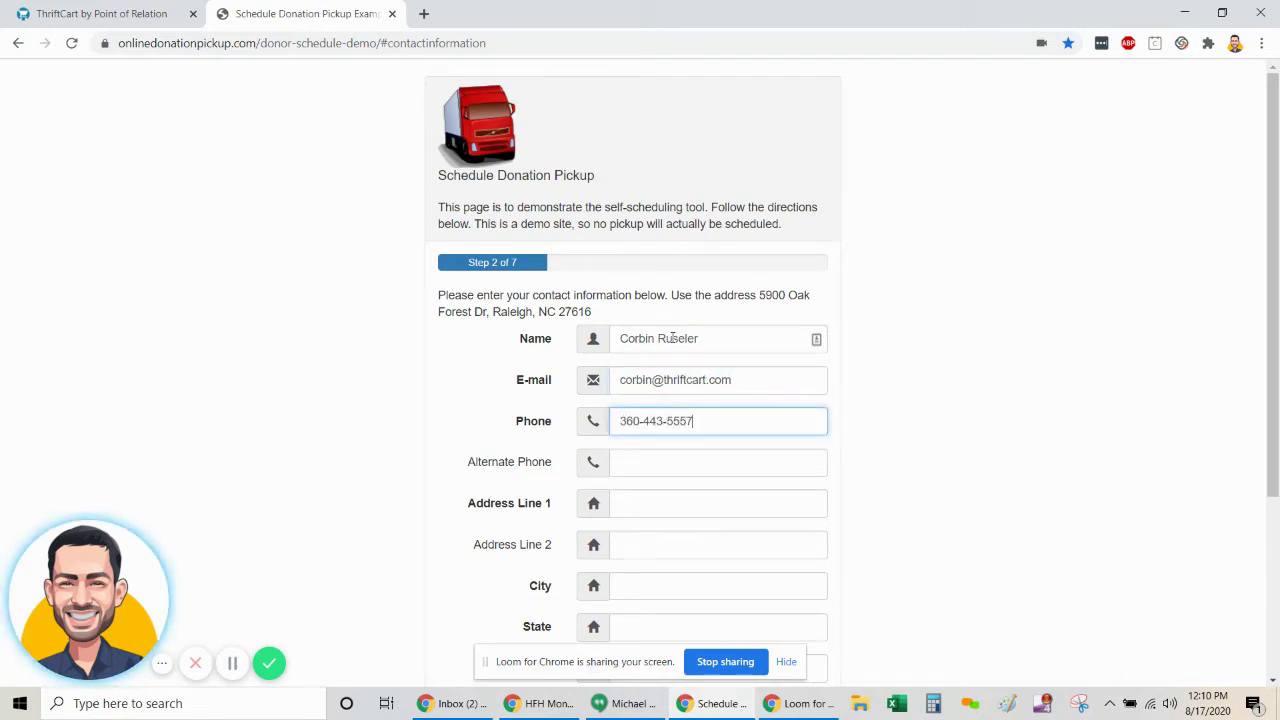
{"action": "key", "text": "Tab"}
{"action": "key", "text": "Tab"}
- Fill in the donor's street address, city, state and zip code
{"action": "scroll", "coordinate": [672, 338], "scroll_direction": "down", "scroll_amount": 1}
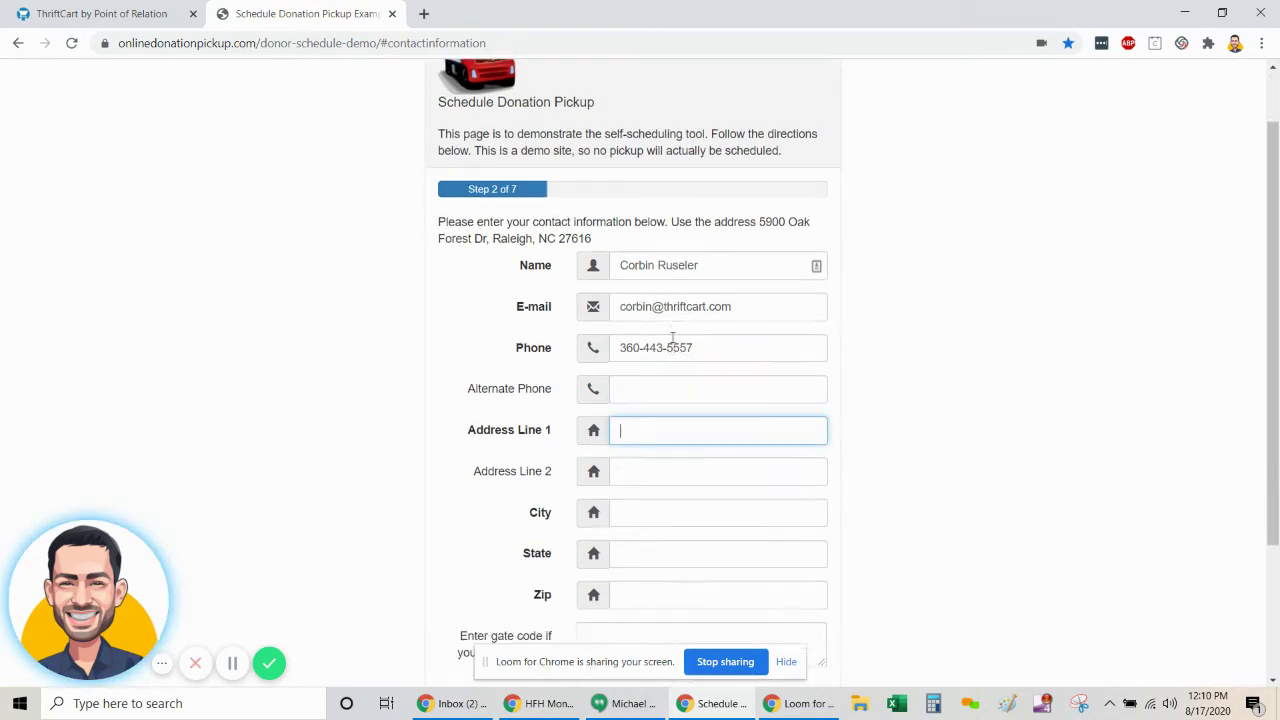
{"action": "type", "text": "123 Main"}
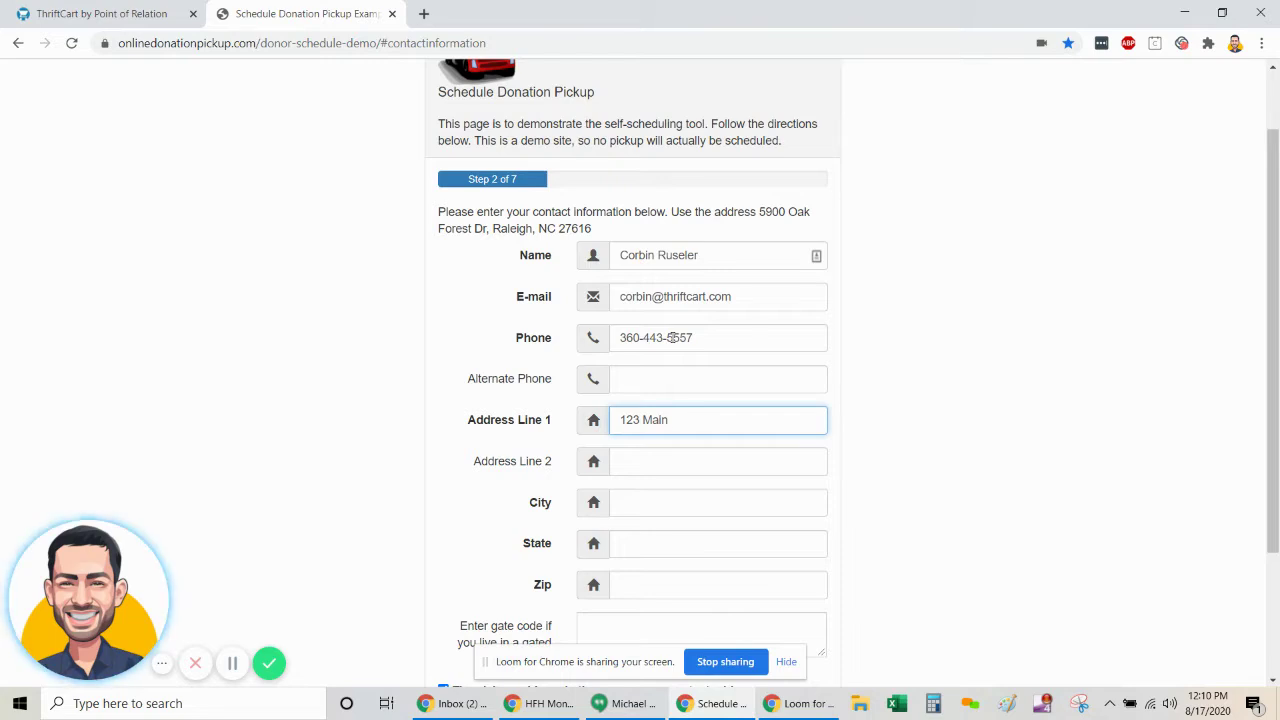
{"action": "type", "text": " St"}
{"action": "key", "text": "Tab"}
{"action": "key", "text": "Tab"}
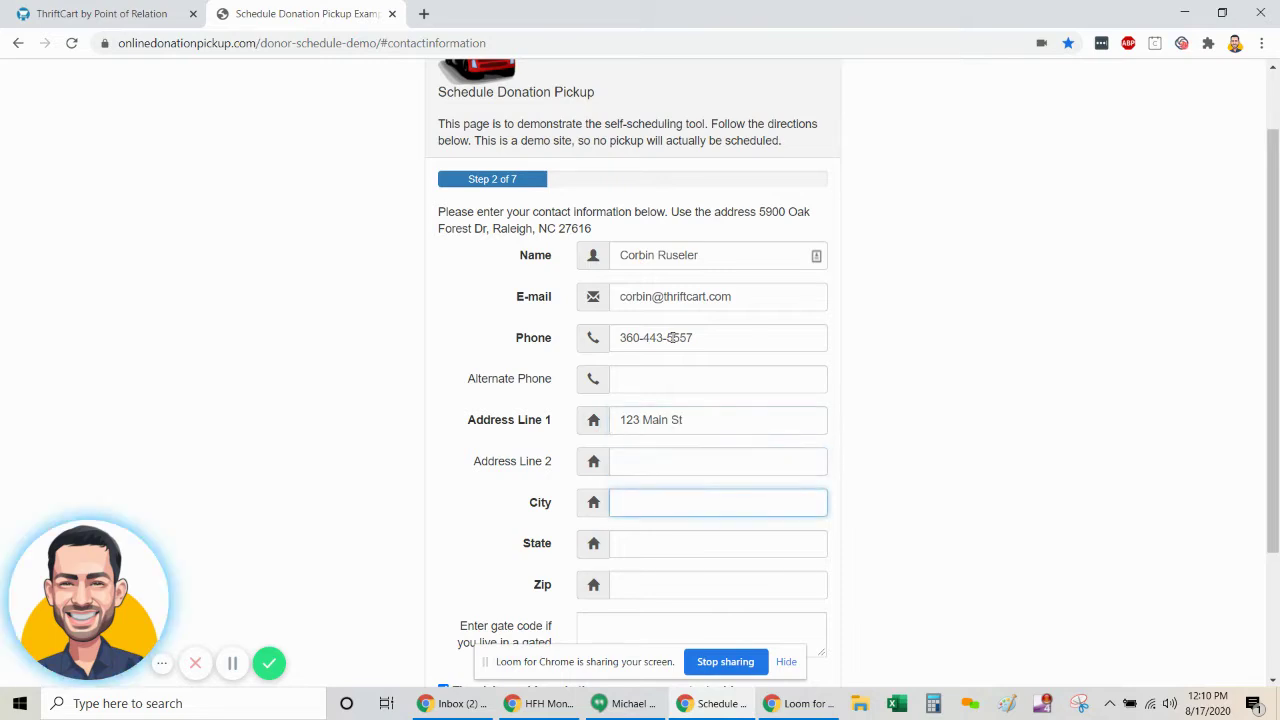
{"action": "type", "text": "Smallw"}
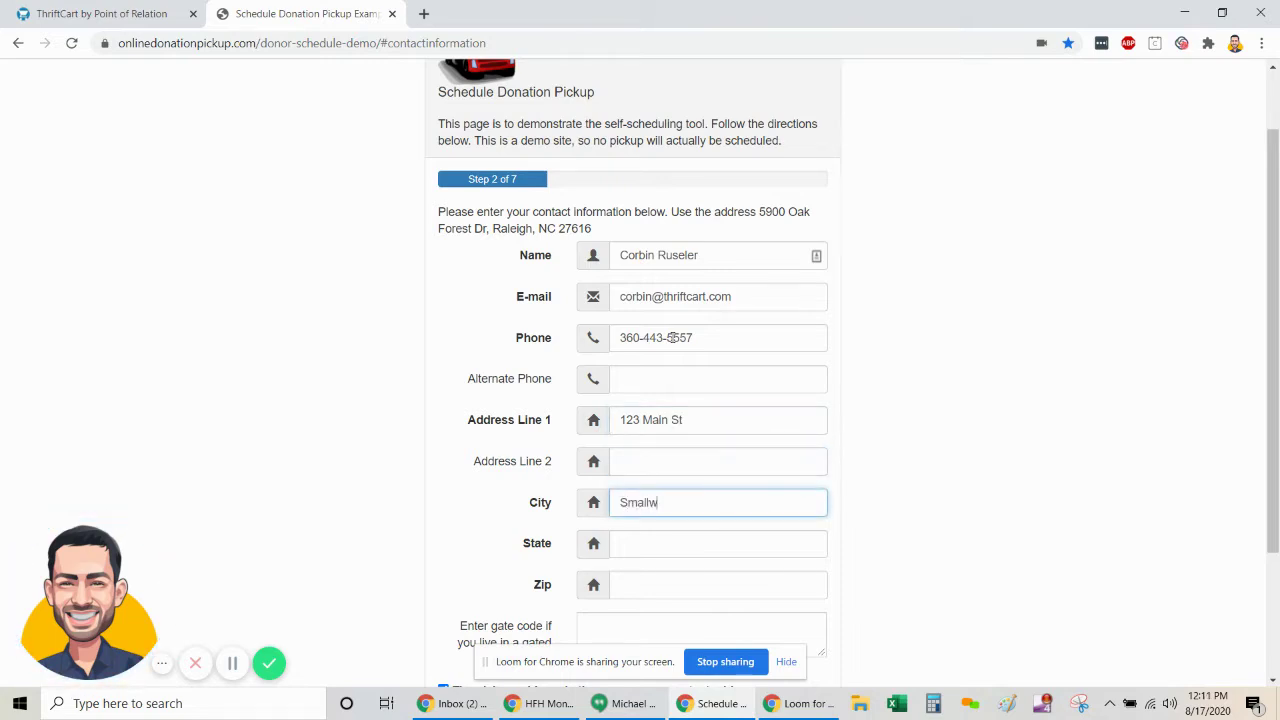
{"action": "key", "text": "BackSpace"}
{"action": "type", "text": "town"}
{"action": "key", "text": "Tab"}
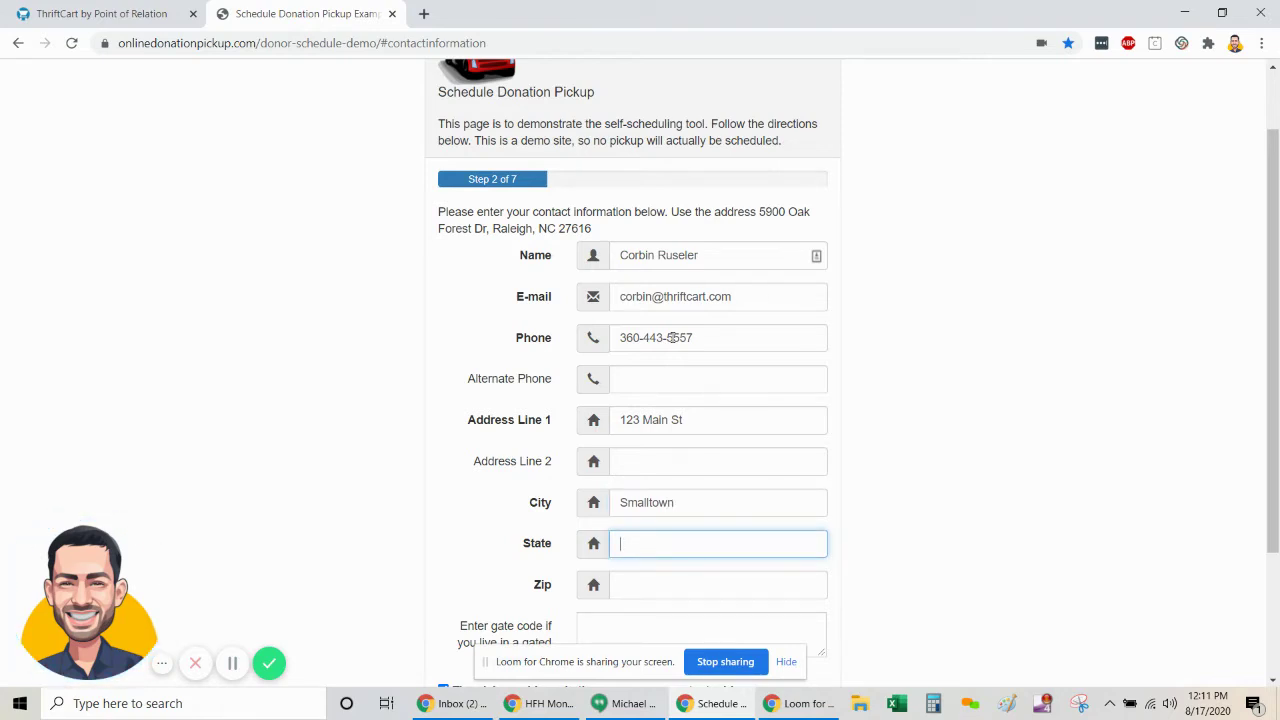
{"action": "type", "text": "ID"}
{"action": "key", "text": "Tab"}
{"action": "type", "text": "45689"}
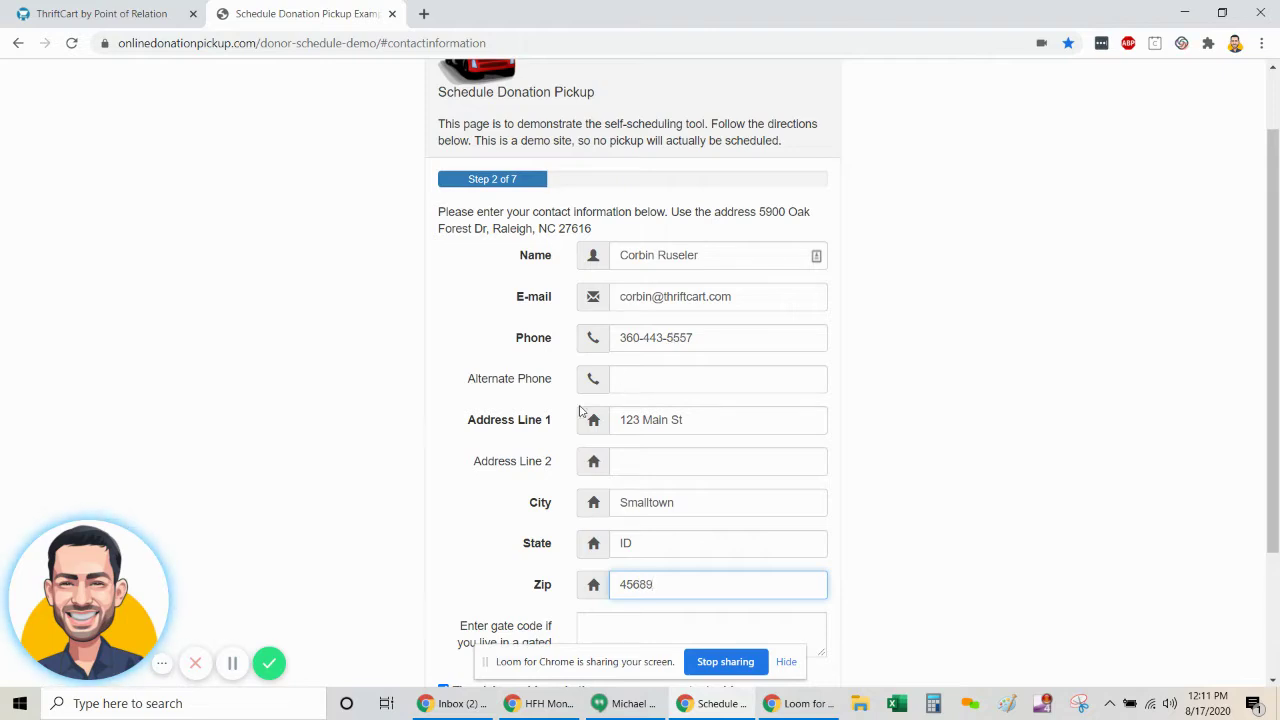
{"action": "scroll", "coordinate": [680, 477], "scroll_direction": "down", "scroll_amount": 3}
- Submit the contact details and review the out-of-service-area error
{"action": "left_click", "coordinate": [468, 588]}
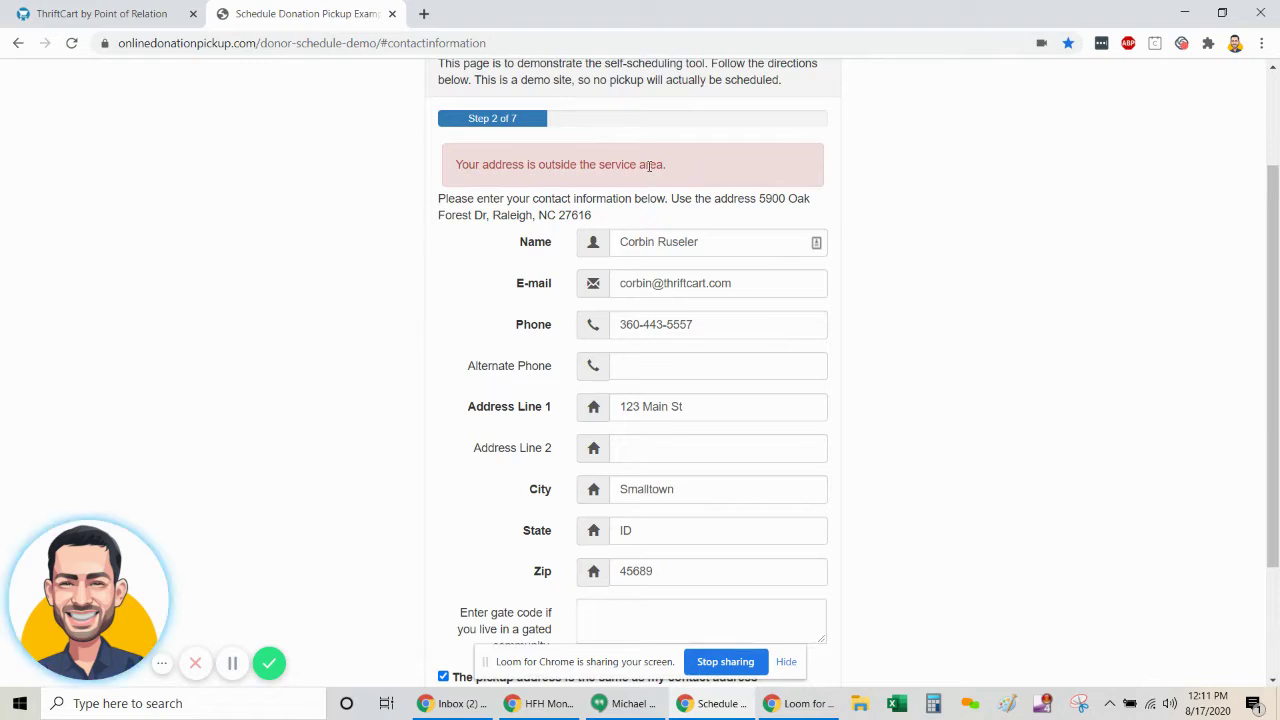
{"action": "left_click_drag", "start_coordinate": [668, 166], "coordinate": [452, 168]}
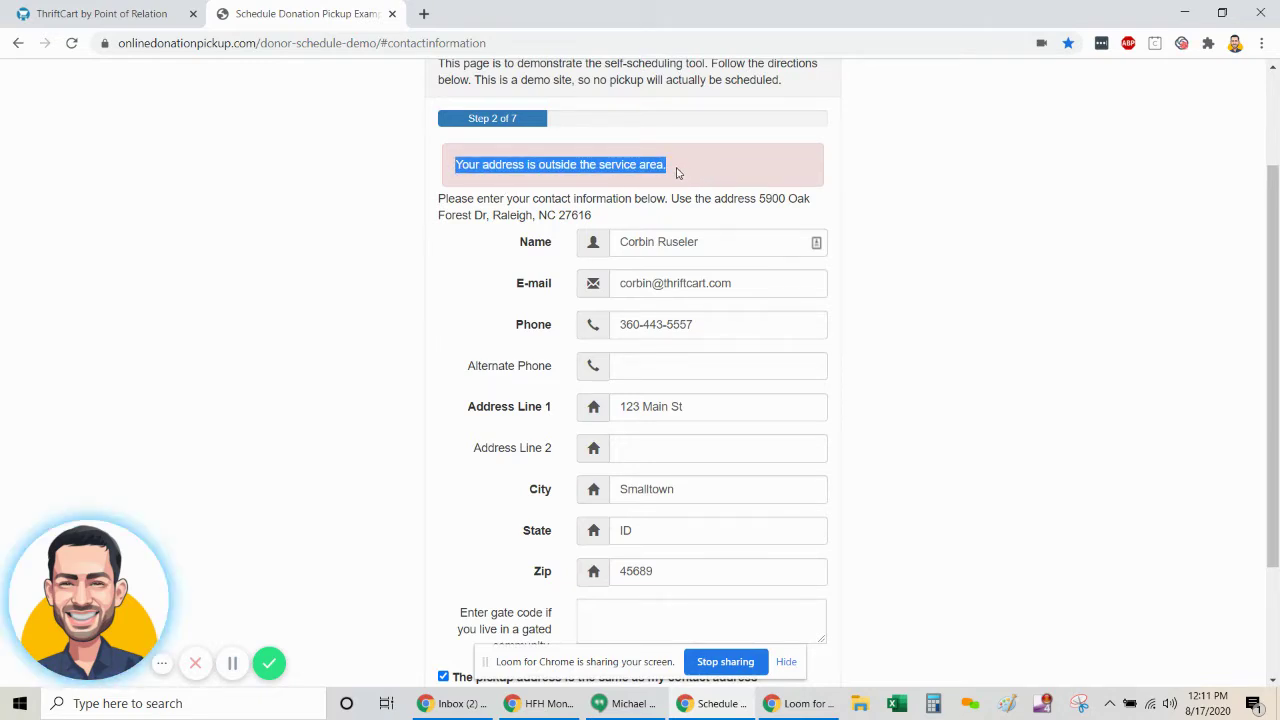
{"action": "left_click", "coordinate": [674, 172]}
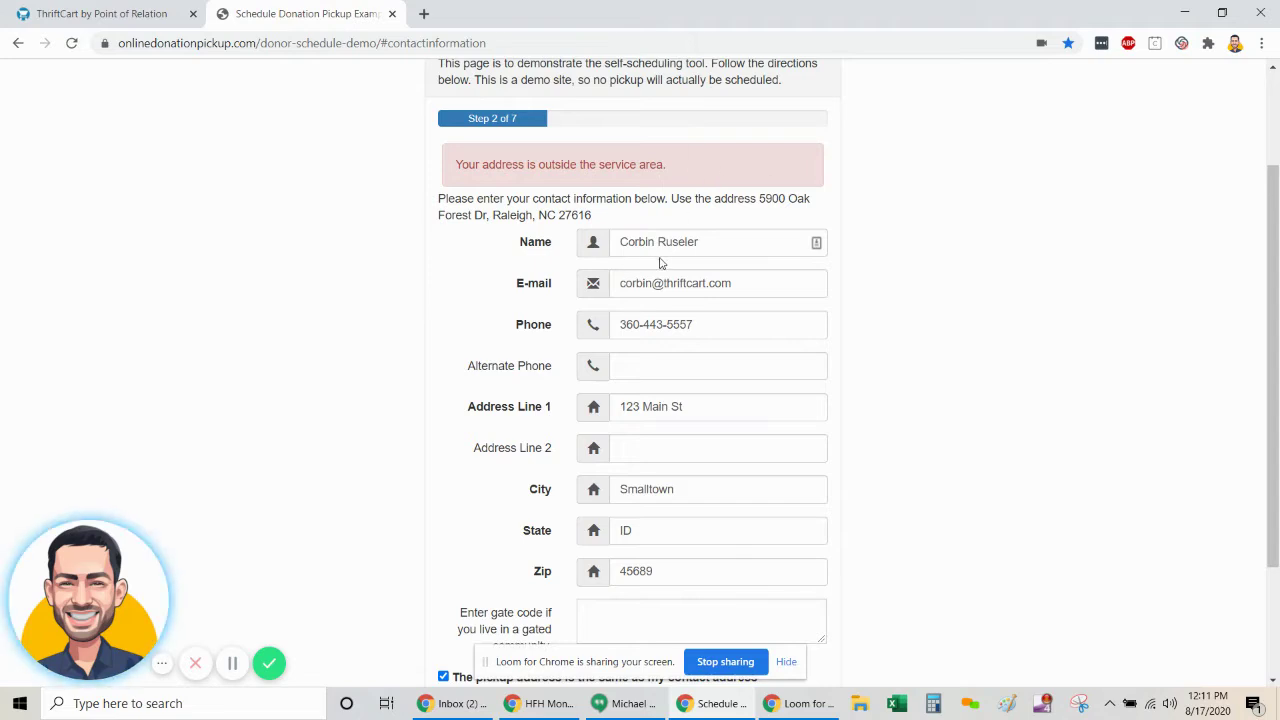
- Replace the pickup address with an in-area Raleigh, NC street address and zip code
{"action": "scroll", "coordinate": [700, 350], "scroll_direction": "down", "scroll_amount": 1}
{"action": "triple_click", "coordinate": [697, 325]}
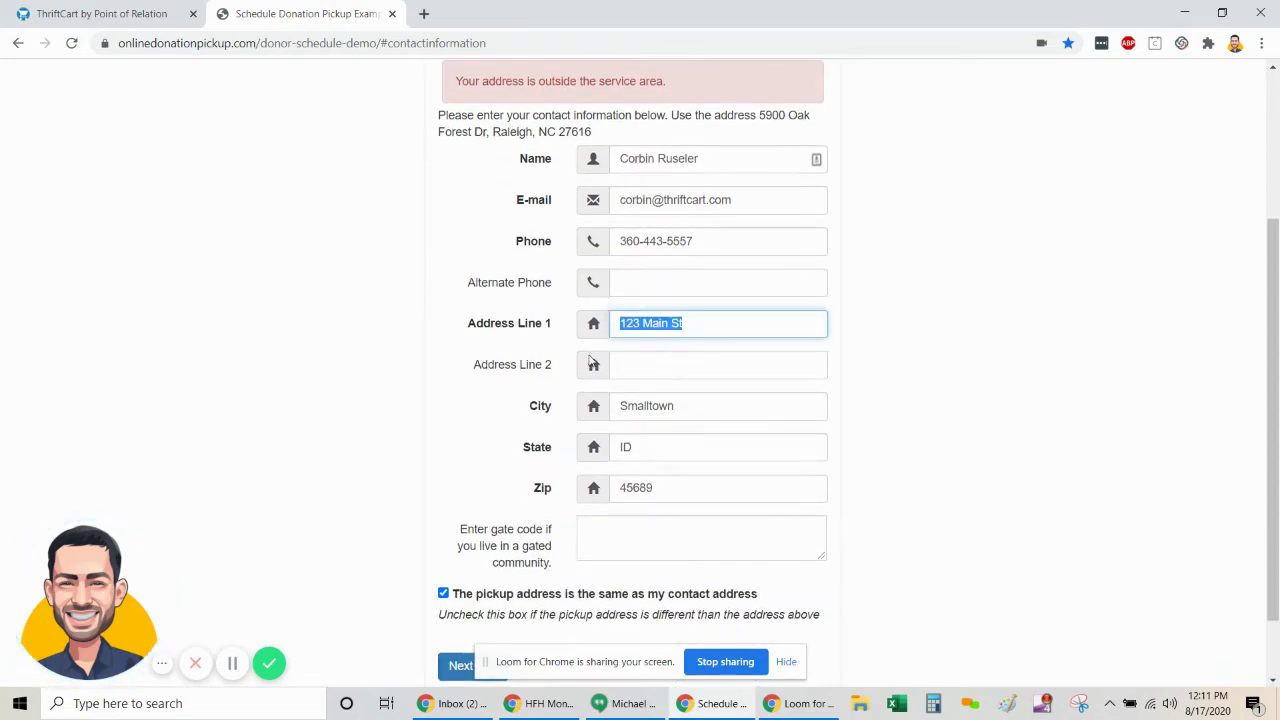
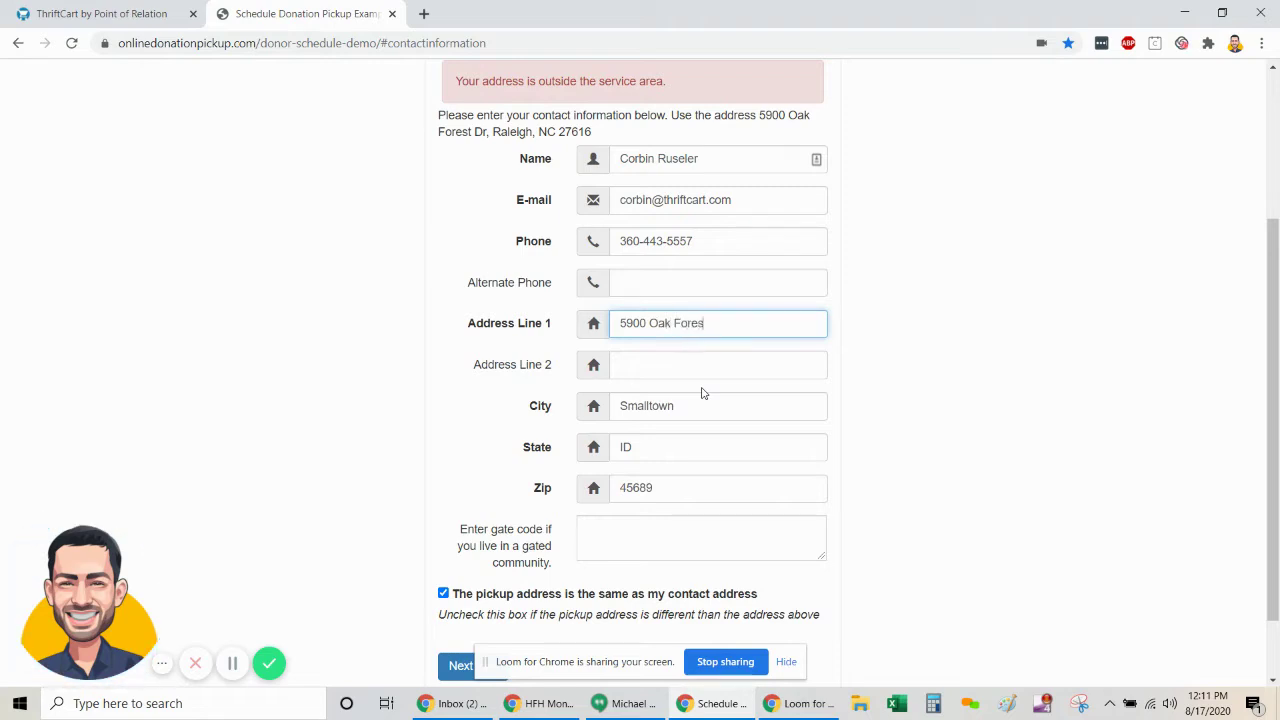
{"action": "key", "text": "Tab"}
{"action": "key", "text": "Tab"}
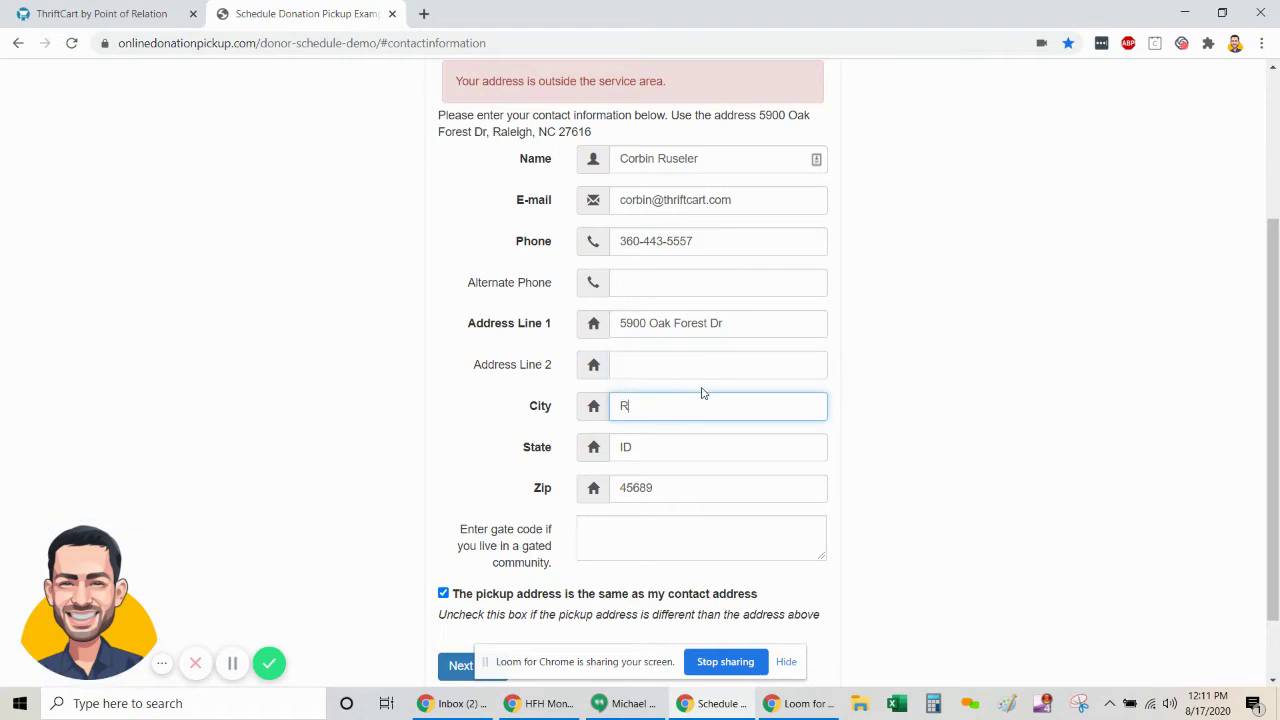
{"action": "key", "text": "Tab"}
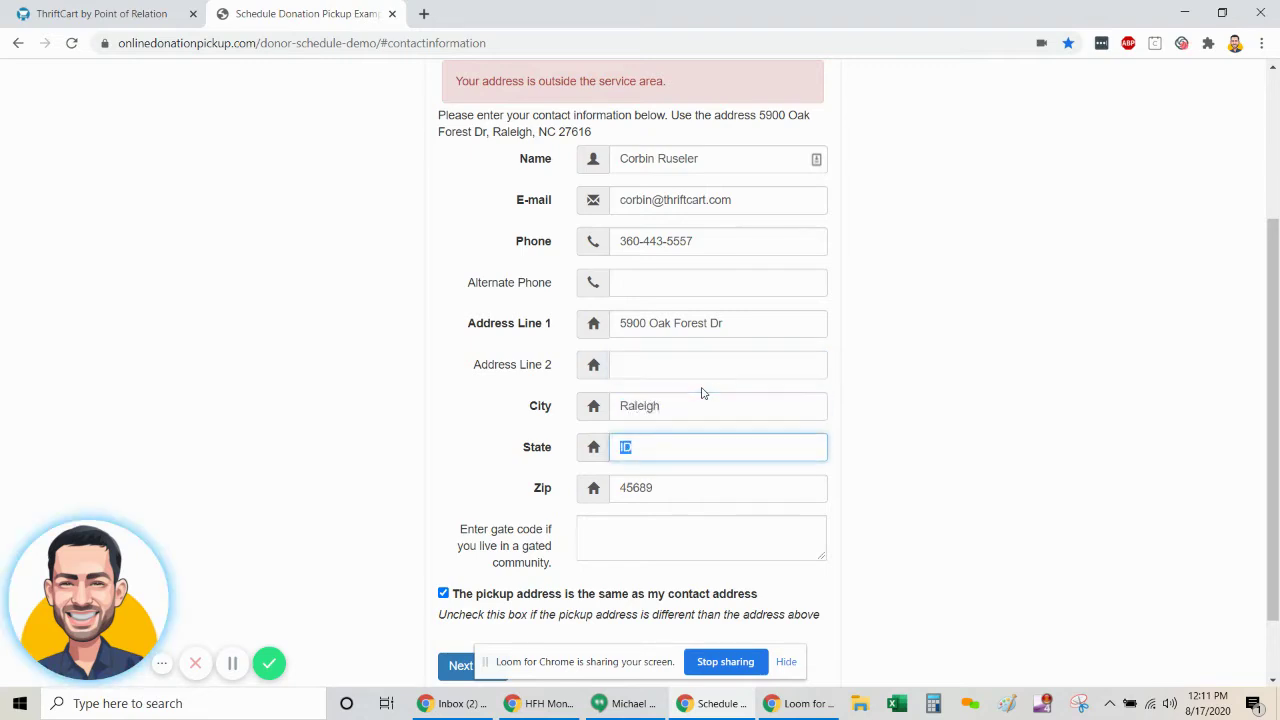
{"action": "key", "text": "Tab"}
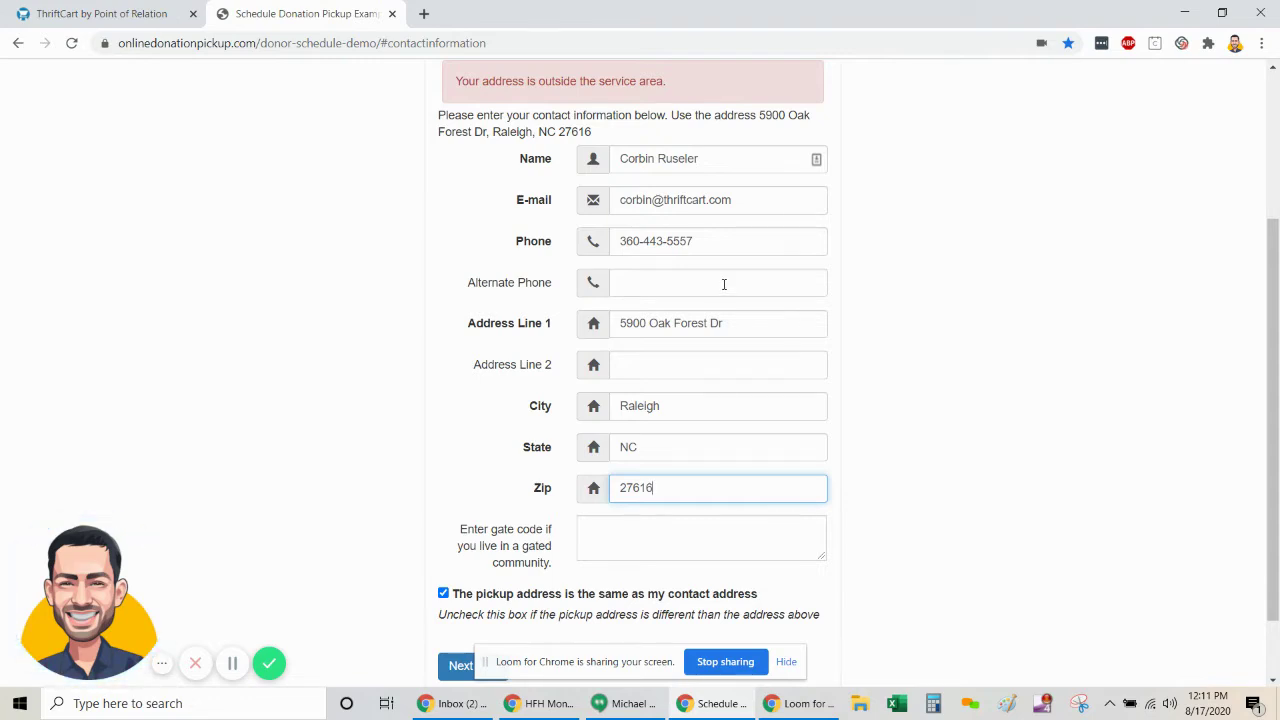
- Leave the gate code empty and submit the contact details
{"action": "scroll", "coordinate": [724, 284], "scroll_direction": "down", "scroll_amount": 2}
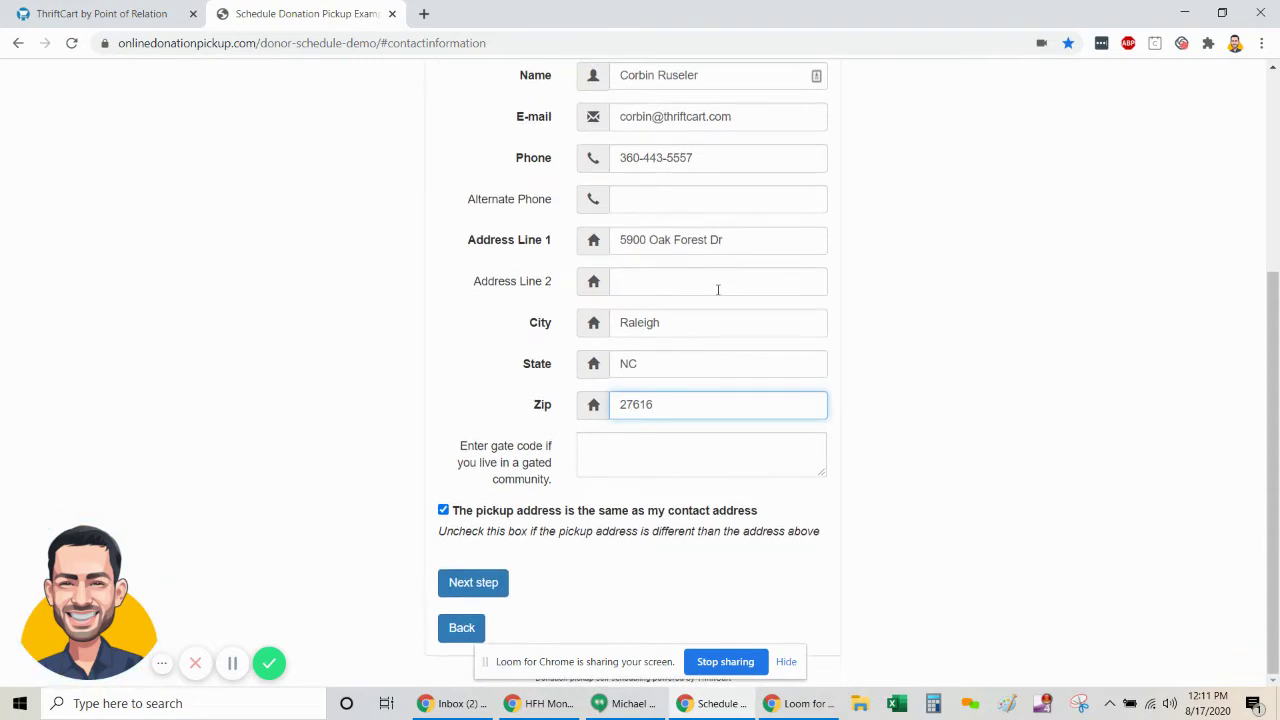
{"action": "left_click", "coordinate": [602, 456]}
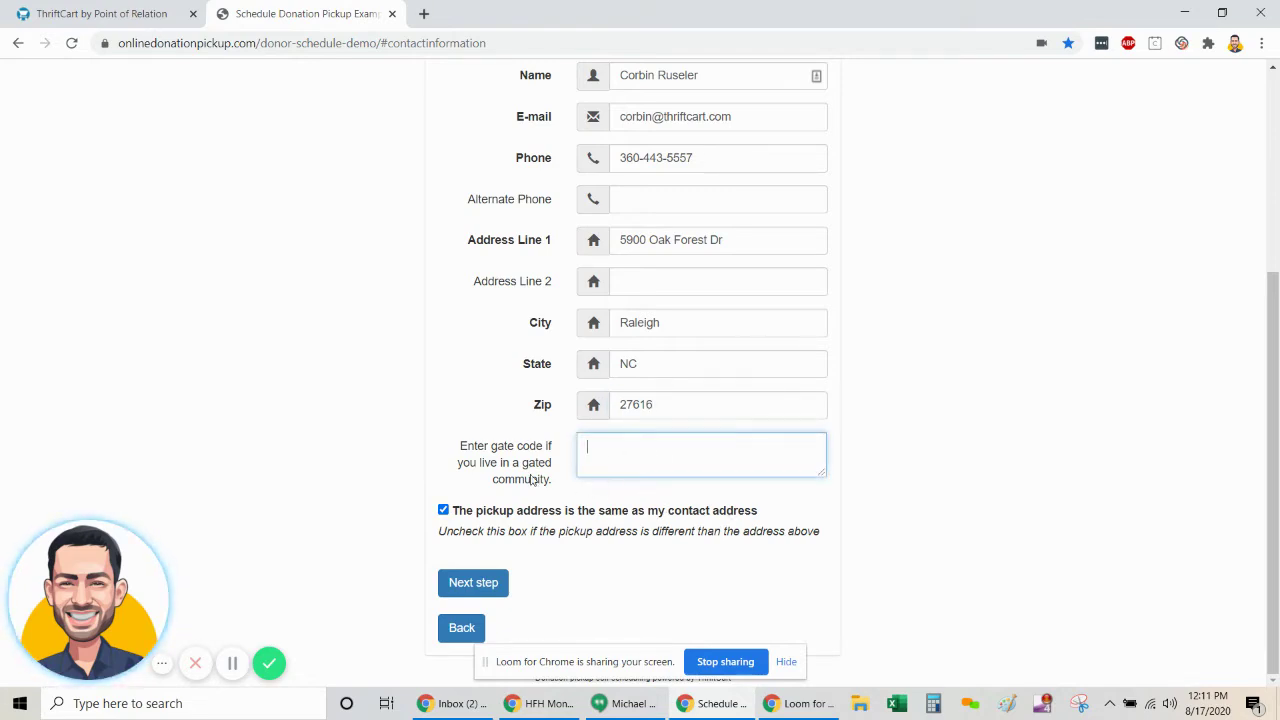
{"action": "left_click_drag", "start_coordinate": [460, 446], "coordinate": [561, 487]}
{"action": "left_click", "coordinate": [500, 453]}
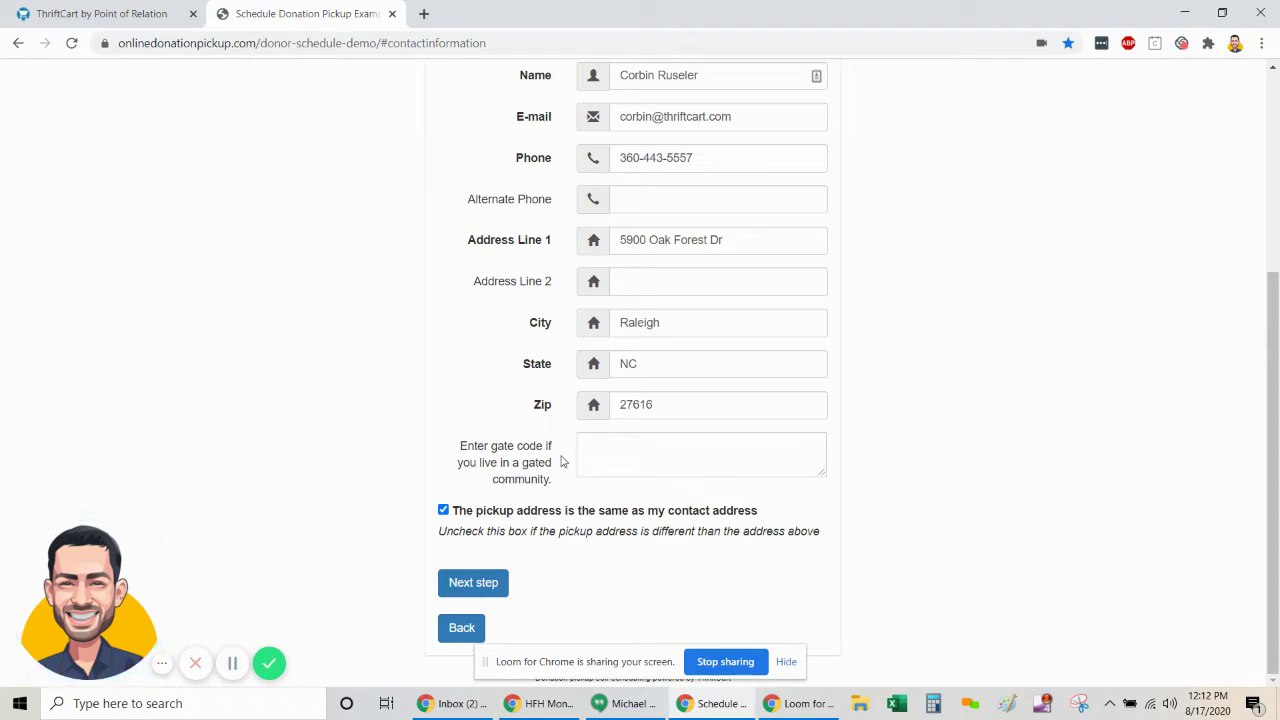
{"action": "left_click", "coordinate": [598, 450]}
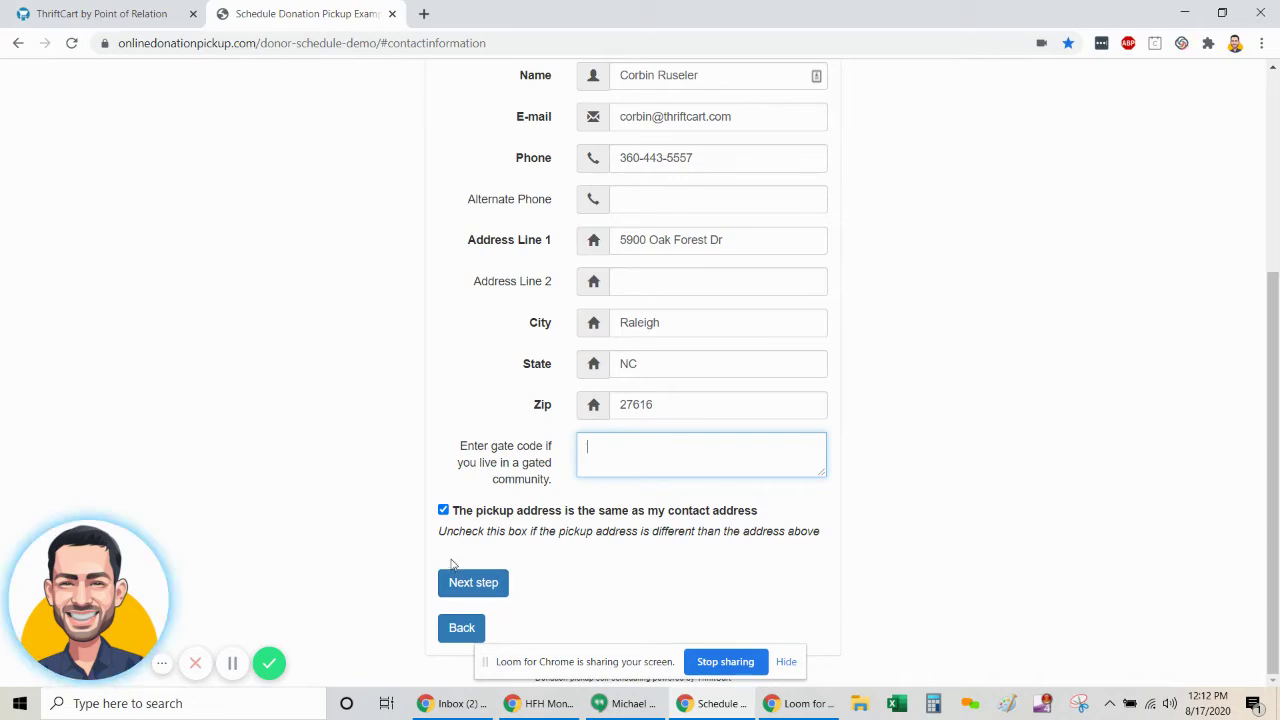
{"action": "left_click", "coordinate": [471, 591]}
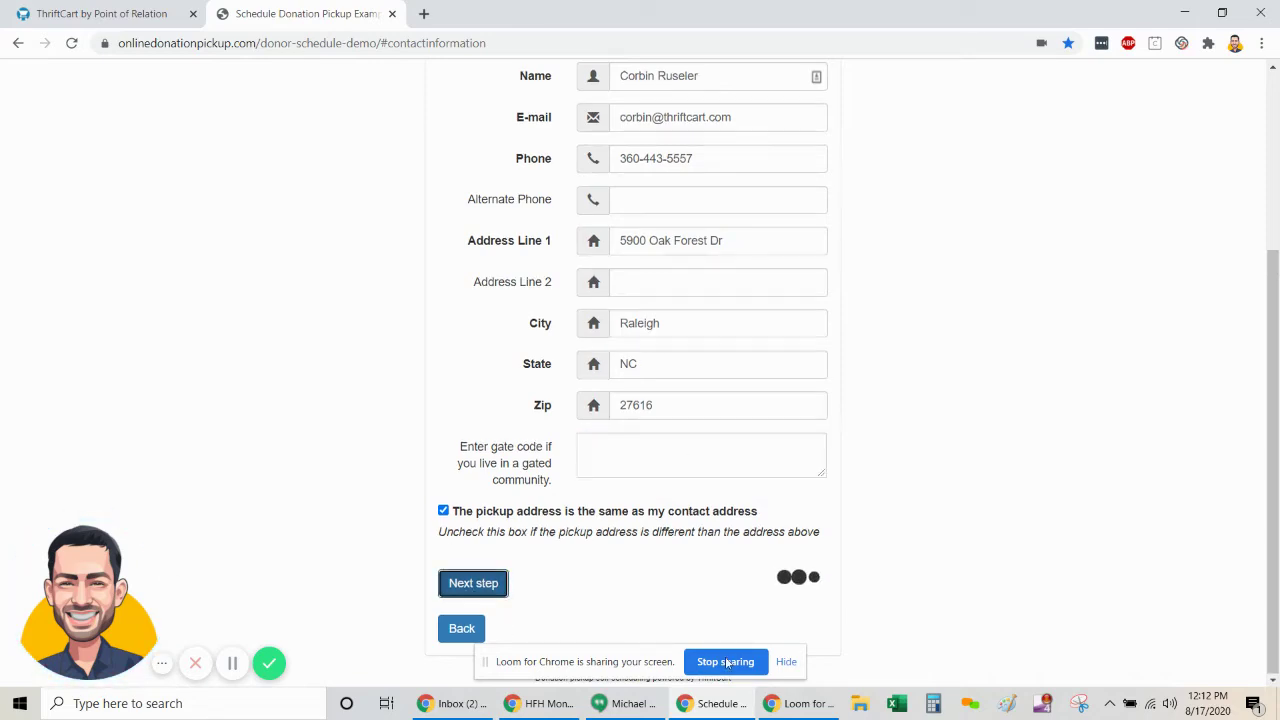
- Try several August slots before settling on the Friday 21 AM pickup slot
{"action": "scroll", "coordinate": [768, 530], "scroll_direction": "down", "scroll_amount": 3}
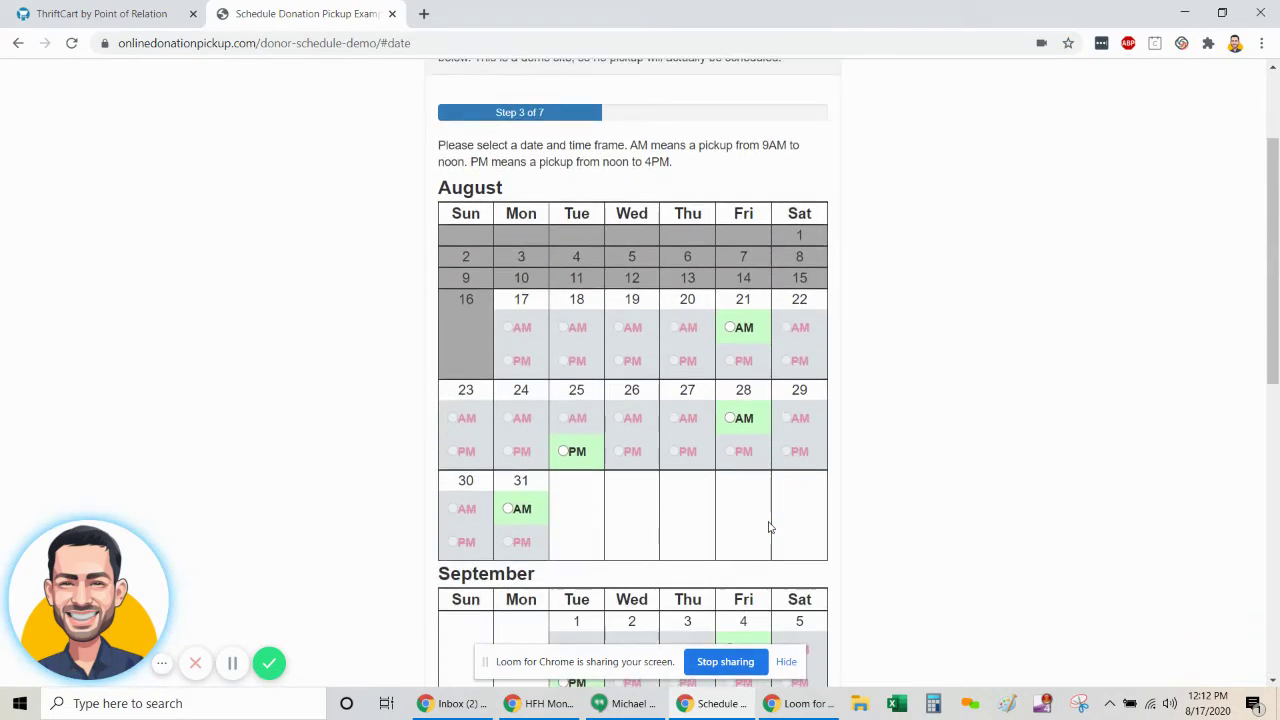
{"action": "scroll", "coordinate": [770, 527], "scroll_direction": "down", "scroll_amount": 4}
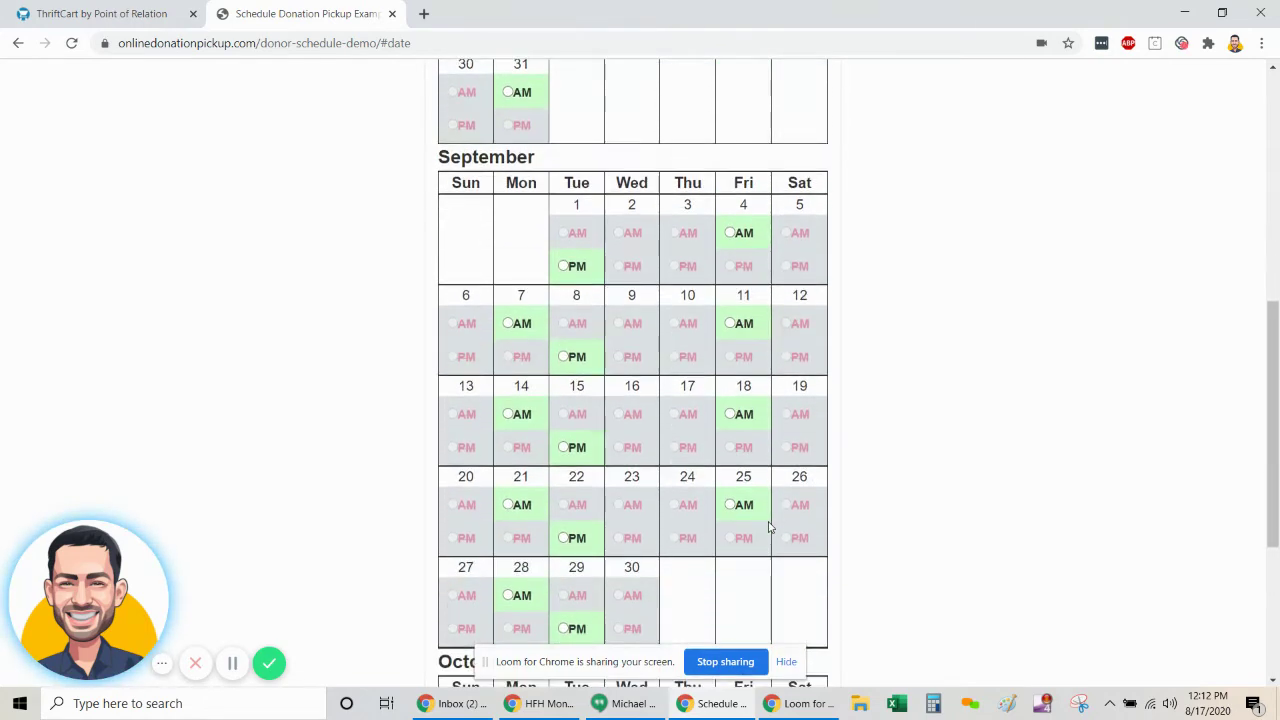
{"action": "scroll", "coordinate": [770, 527], "scroll_direction": "down", "scroll_amount": 3}
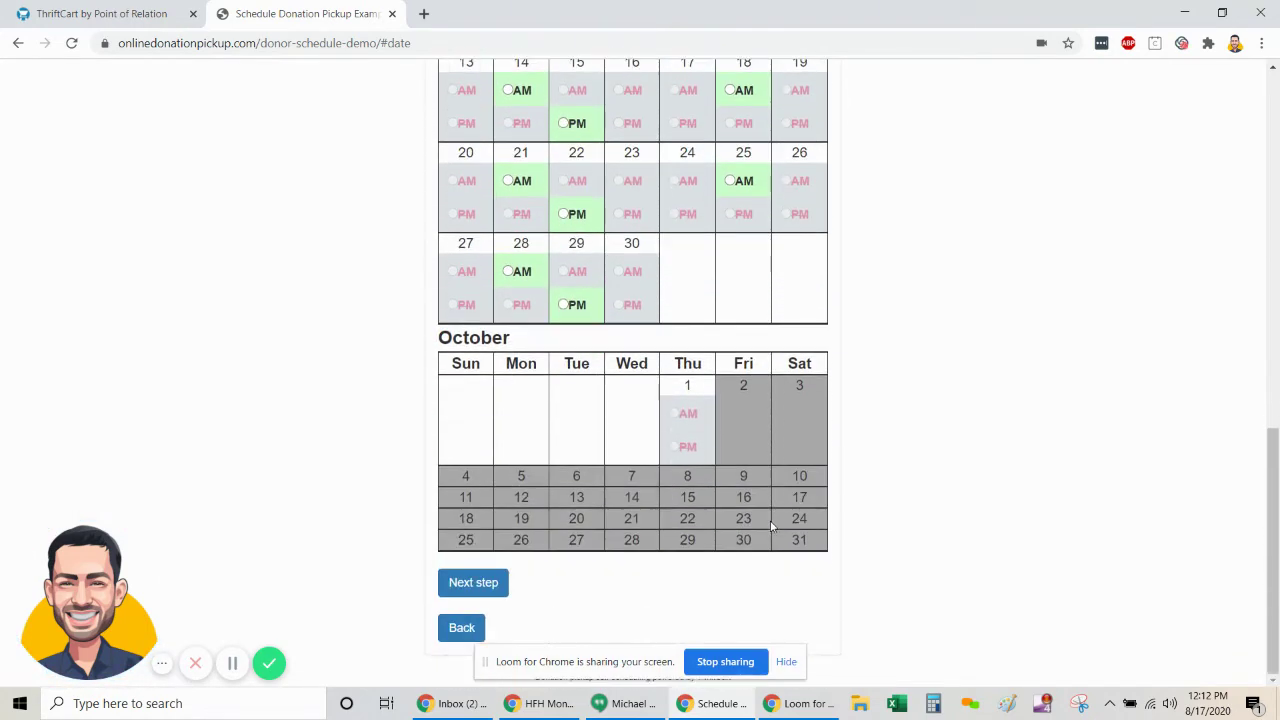
{"action": "scroll", "coordinate": [770, 527], "scroll_direction": "up", "scroll_amount": 1}
{"action": "scroll", "coordinate": [770, 527], "scroll_direction": "up", "scroll_amount": 6}
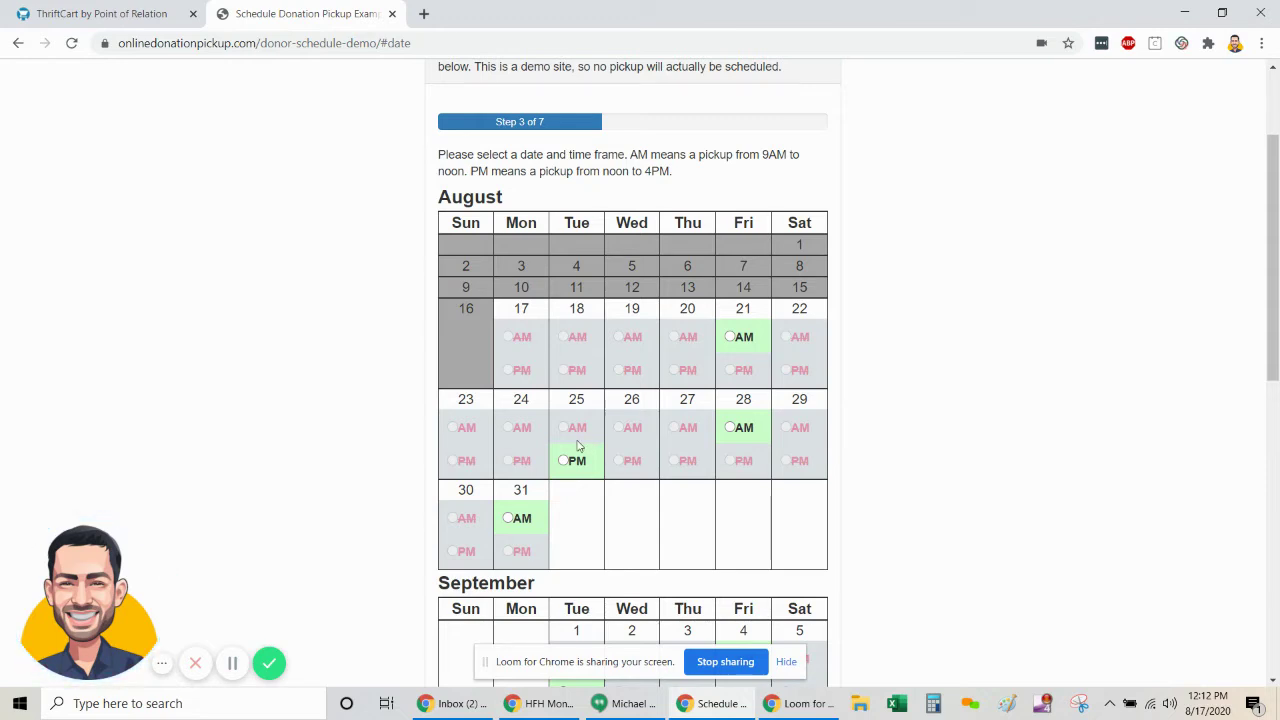
{"action": "scroll", "coordinate": [584, 446], "scroll_direction": "down", "scroll_amount": 1}
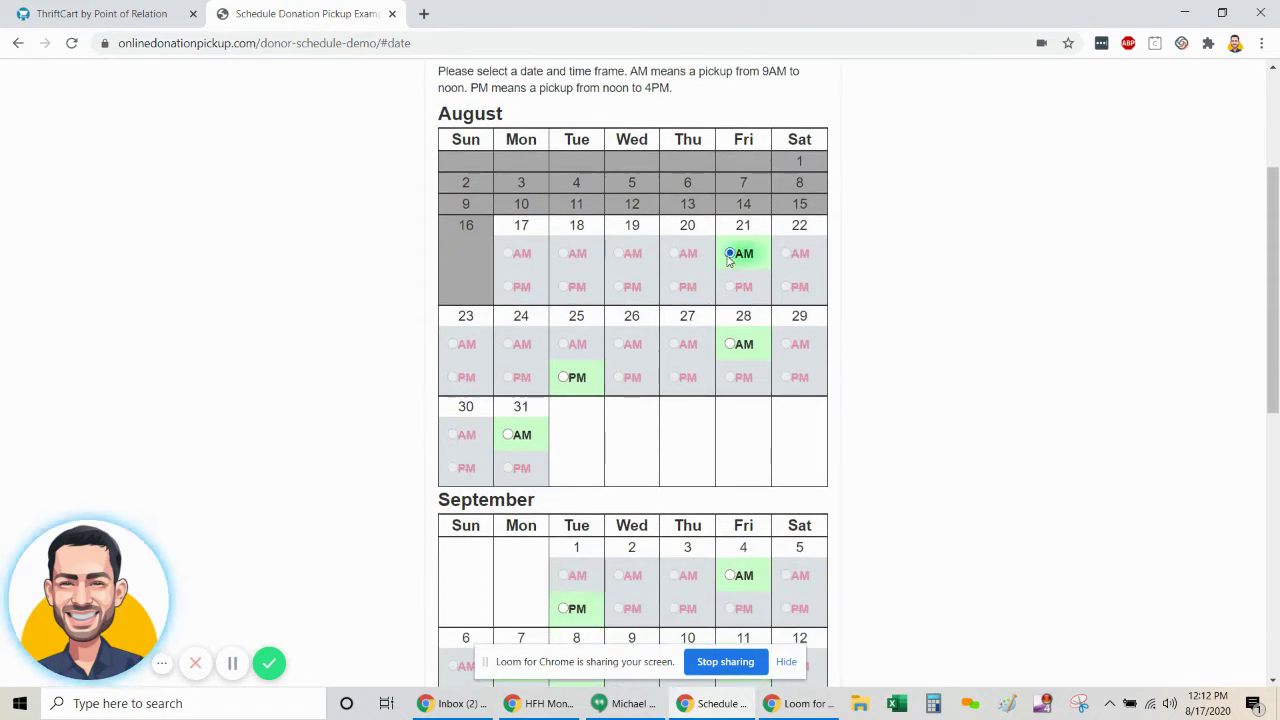
{"action": "left_click", "coordinate": [563, 377]}
{"action": "left_click", "coordinate": [517, 438]}
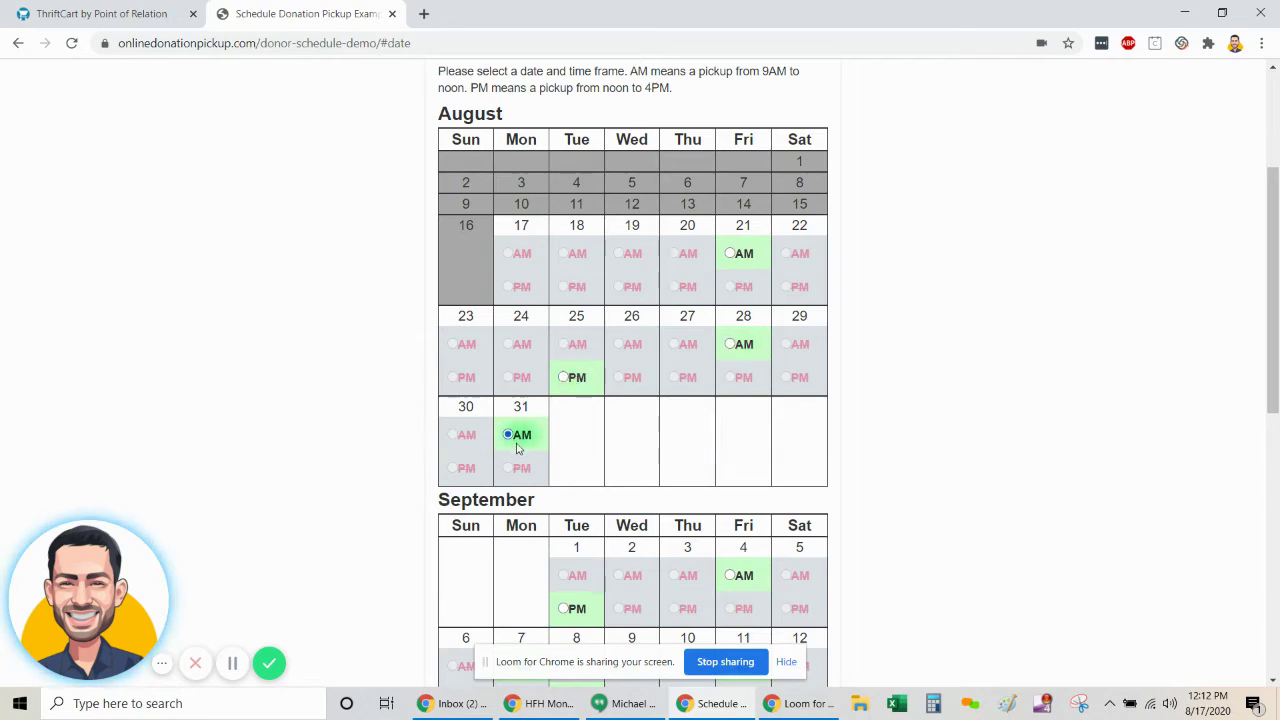
{"action": "left_click", "coordinate": [752, 345]}
{"action": "left_click", "coordinate": [574, 375]}
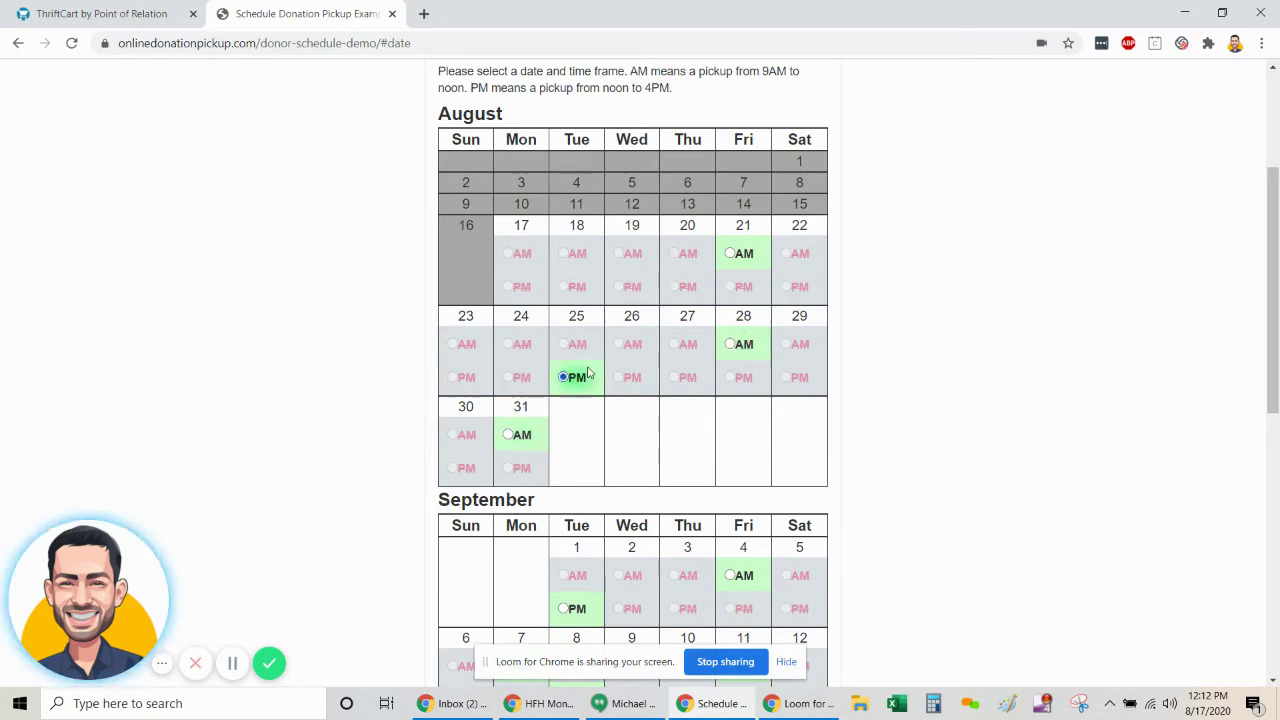
{"action": "left_click", "coordinate": [526, 440]}
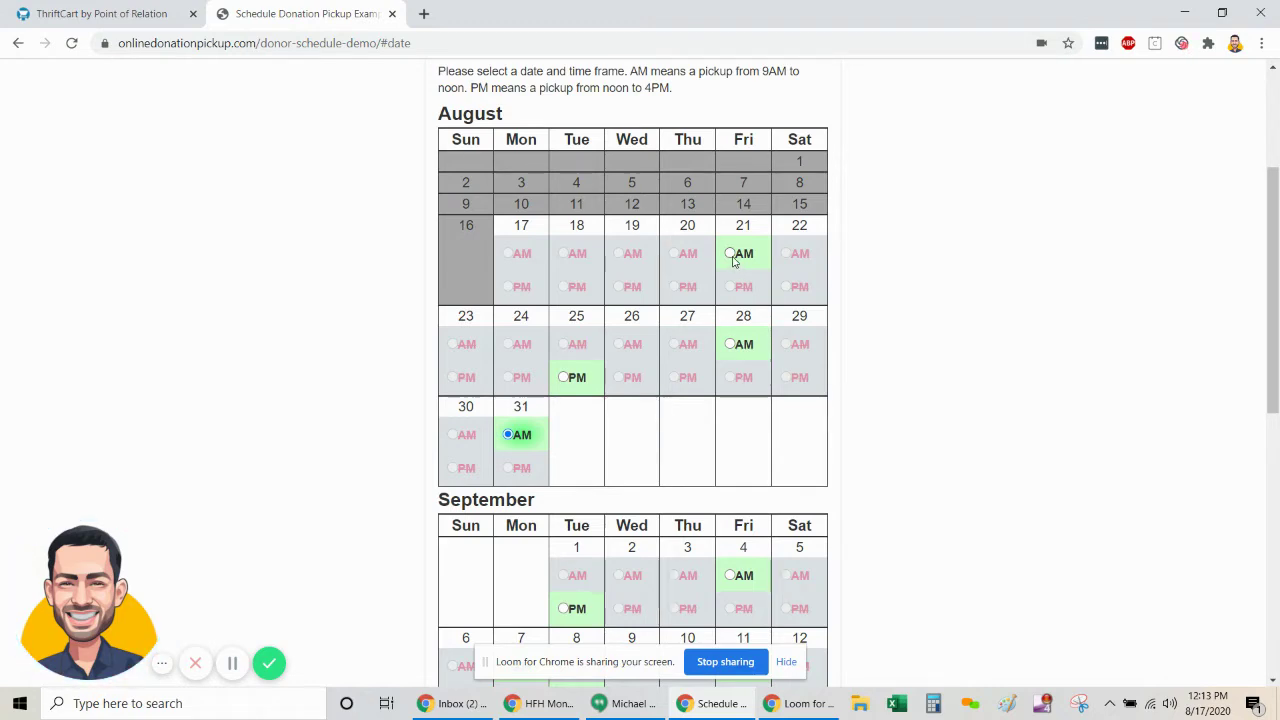
{"action": "left_click", "coordinate": [735, 256]}
{"action": "scroll", "coordinate": [944, 325], "scroll_direction": "down", "scroll_amount": 7}
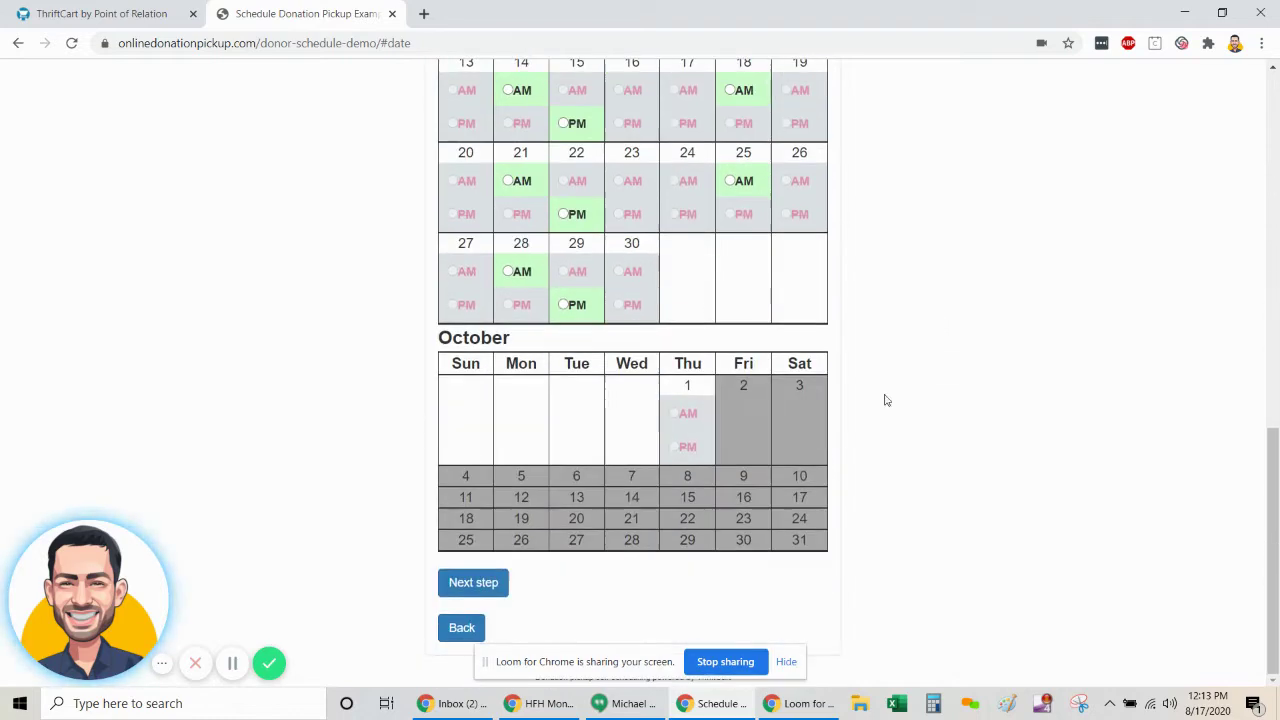
- Show the Furniture items and try adding a Piano, which is turned away
{"action": "left_click", "coordinate": [473, 582]}
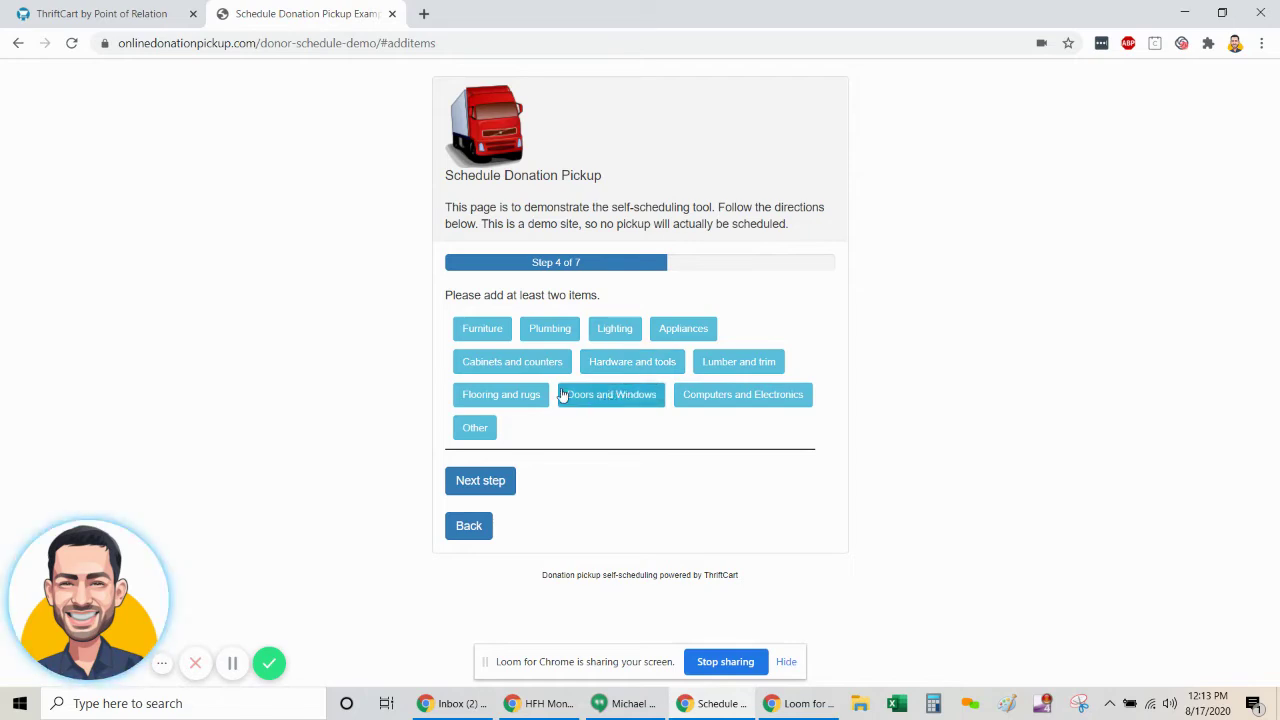
{"action": "left_click", "coordinate": [487, 339]}
{"action": "scroll", "coordinate": [615, 420], "scroll_direction": "down", "scroll_amount": 3}
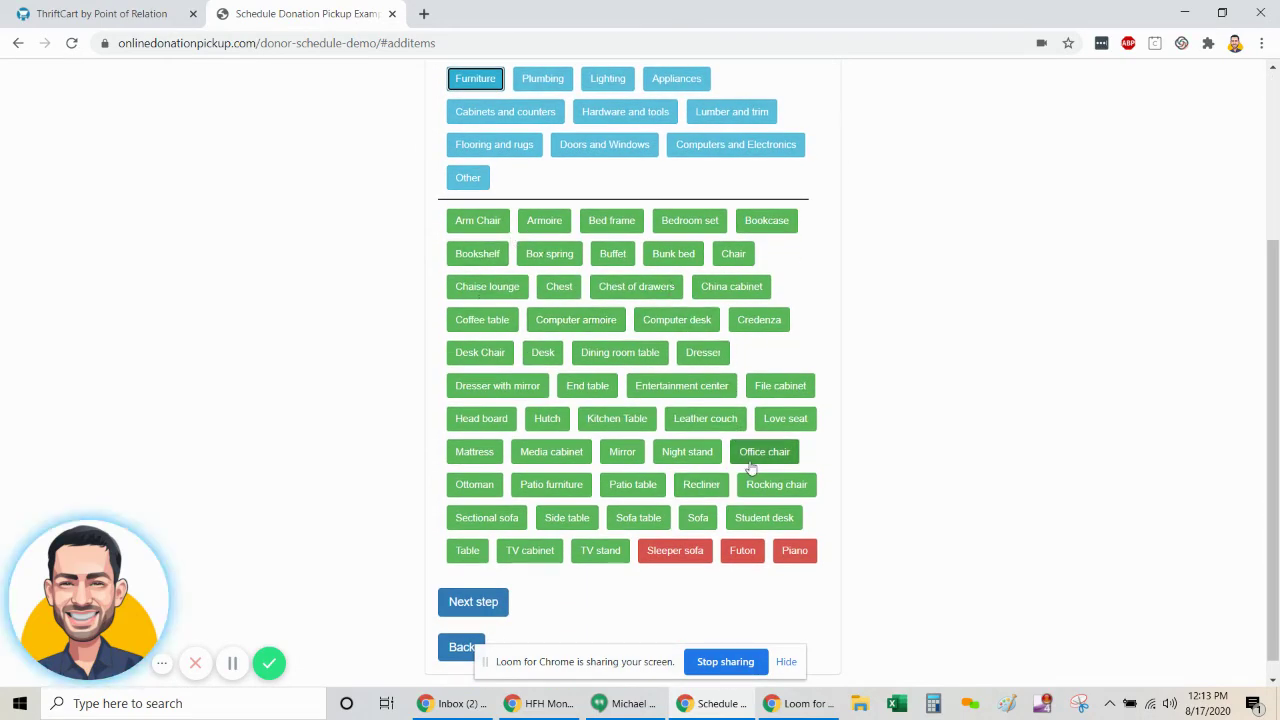
{"action": "scroll", "coordinate": [755, 455], "scroll_direction": "down", "scroll_amount": 1}
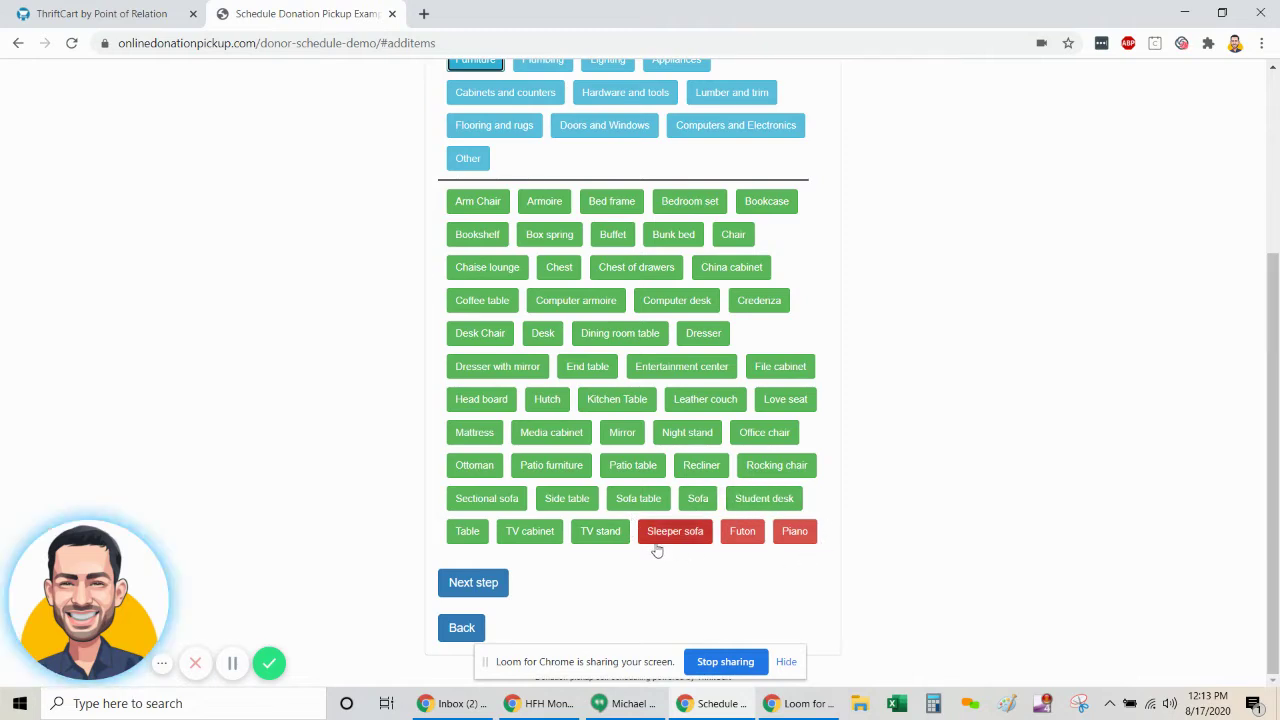
{"action": "left_click", "coordinate": [792, 540]}
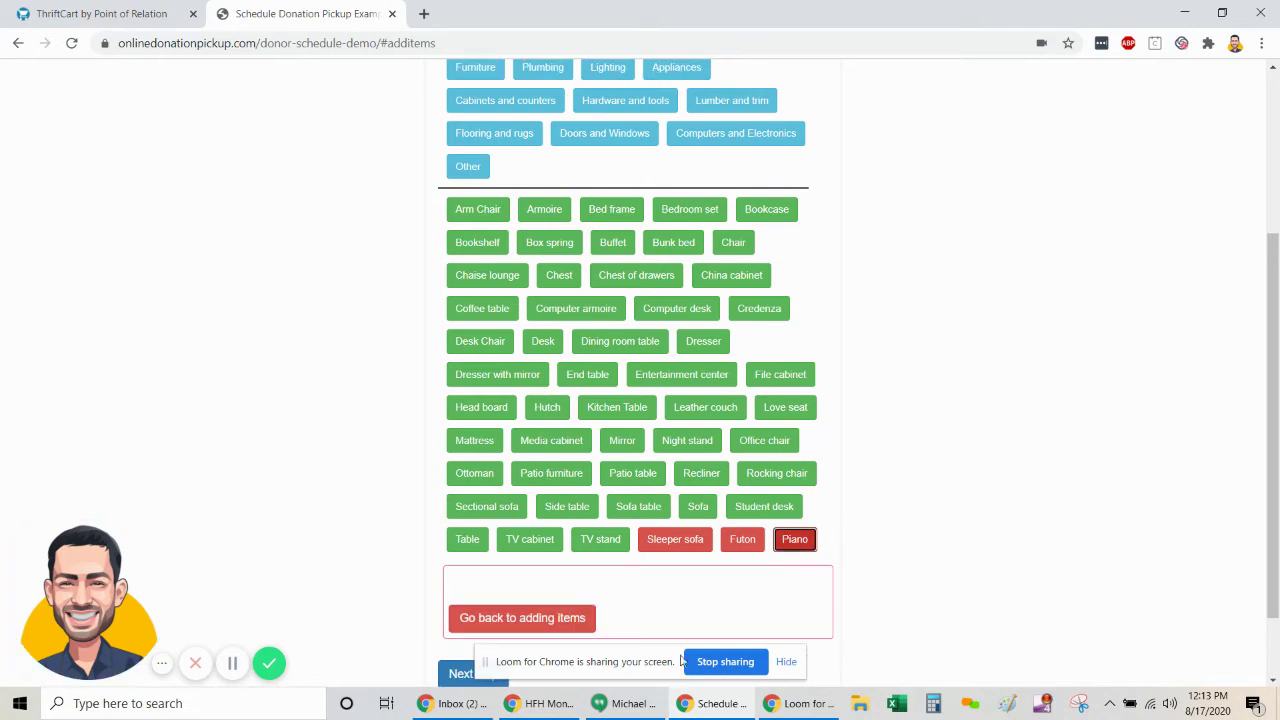
{"action": "scroll", "coordinate": [600, 560], "scroll_direction": "down", "scroll_amount": 1}
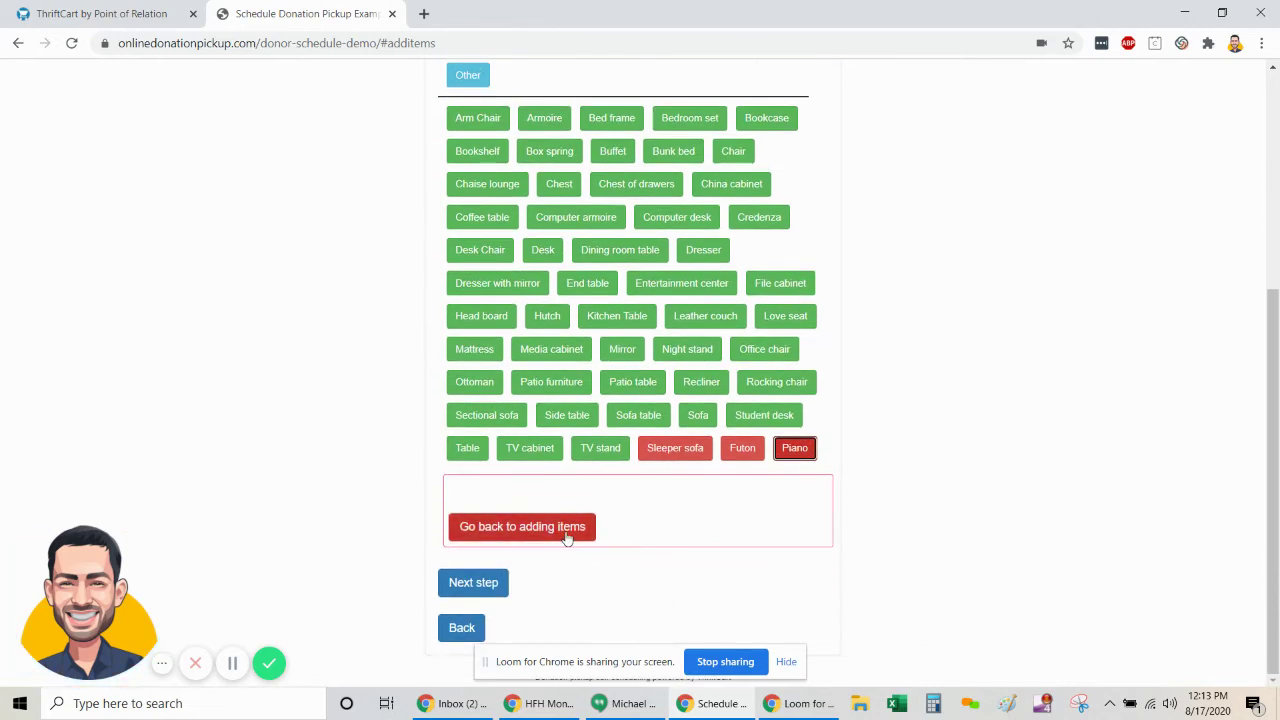
{"action": "scroll", "coordinate": [700, 450], "scroll_direction": "up", "scroll_amount": 1}
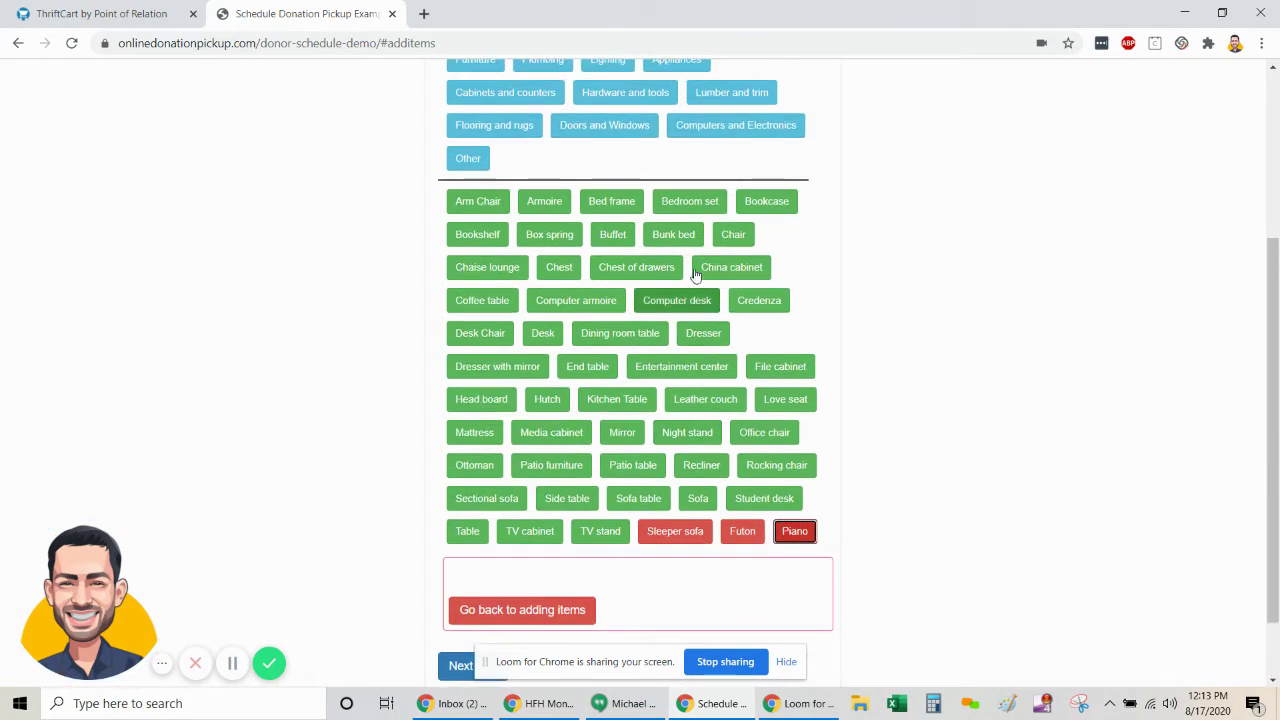
- Pick the Sofa and review its condition notice with quantity 1
{"action": "left_click", "coordinate": [698, 498]}
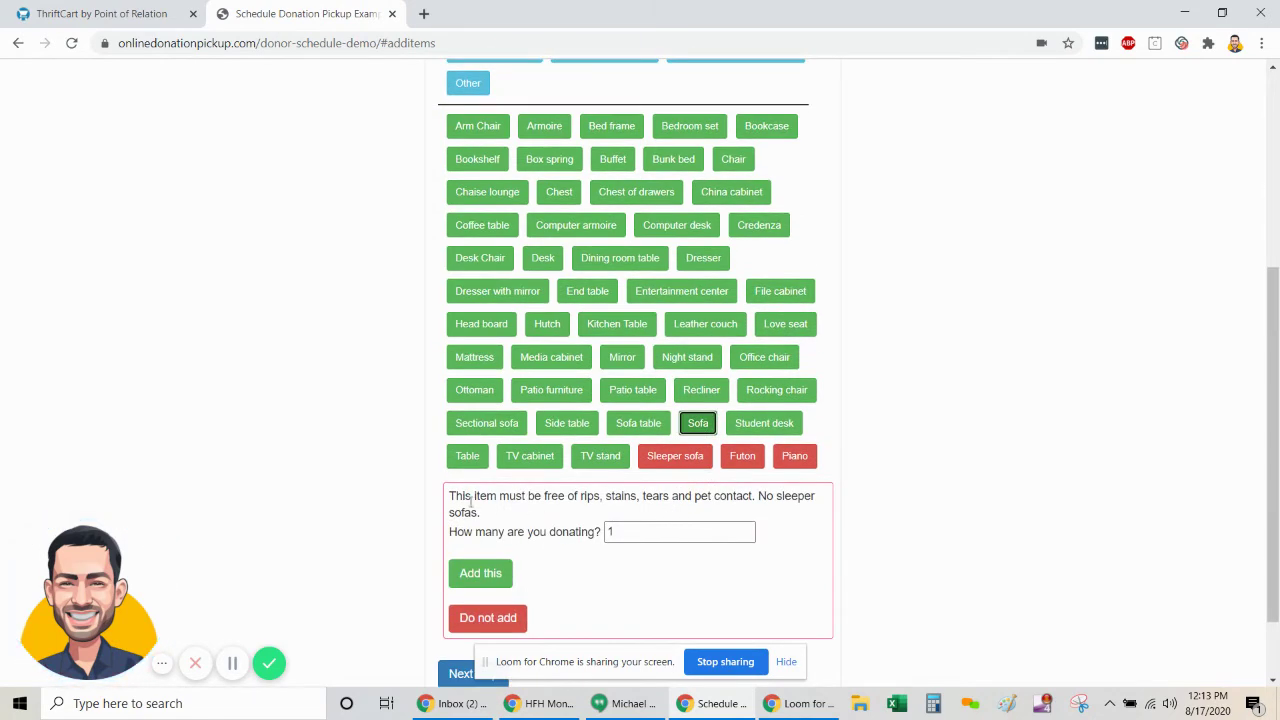
{"action": "left_click_drag", "start_coordinate": [450, 497], "coordinate": [490, 518]}
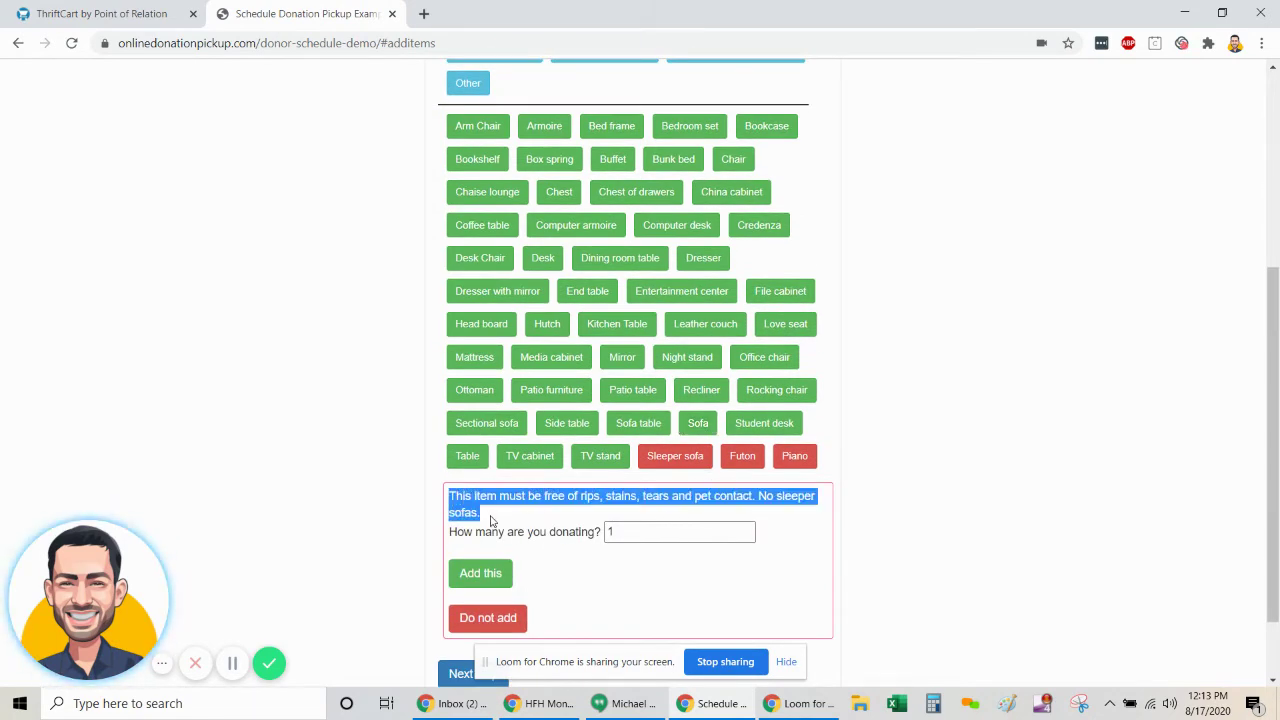
{"action": "scroll", "coordinate": [700, 525], "scroll_direction": "down", "scroll_amount": 1}
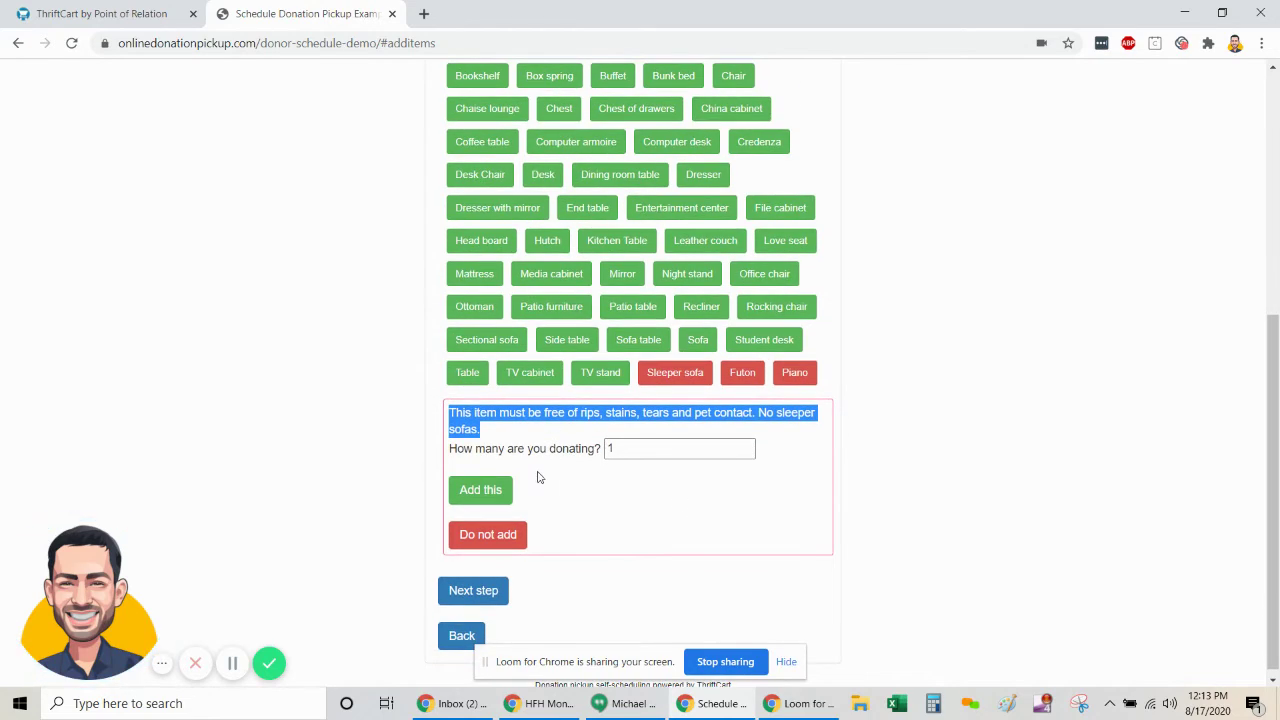
{"action": "left_click", "coordinate": [478, 429]}
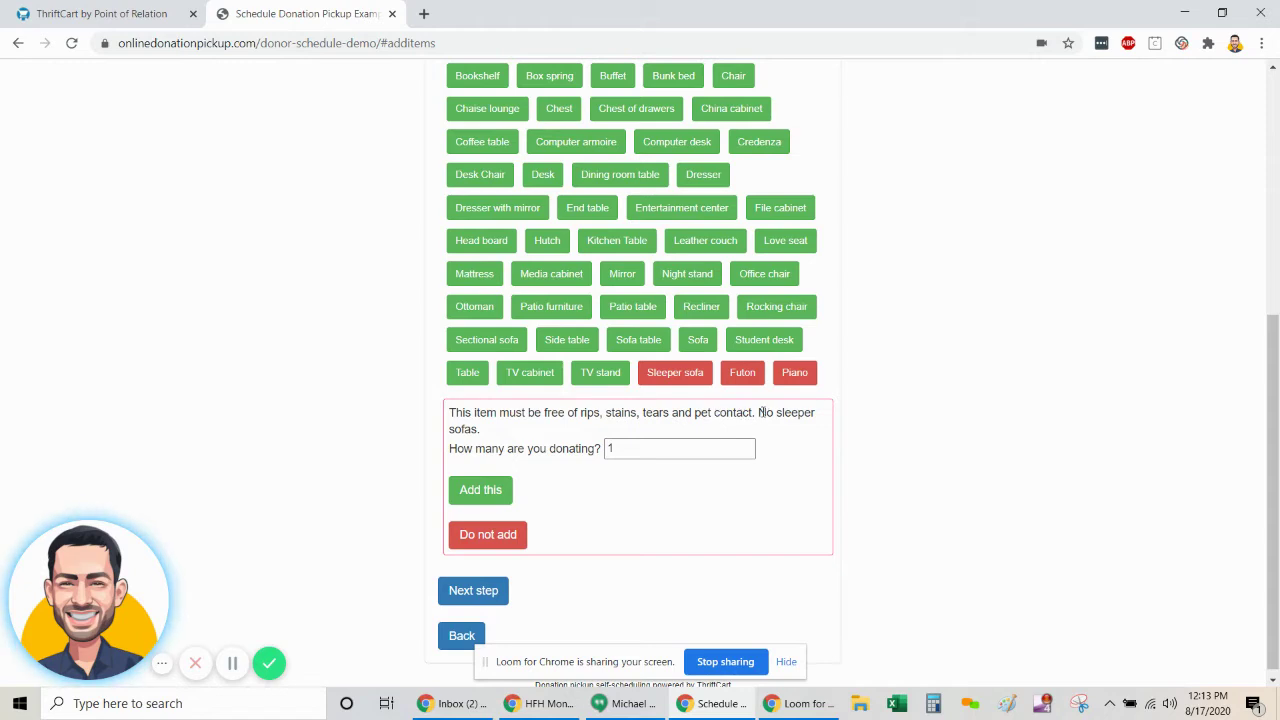
{"action": "left_click_drag", "start_coordinate": [482, 430], "coordinate": [434, 410]}
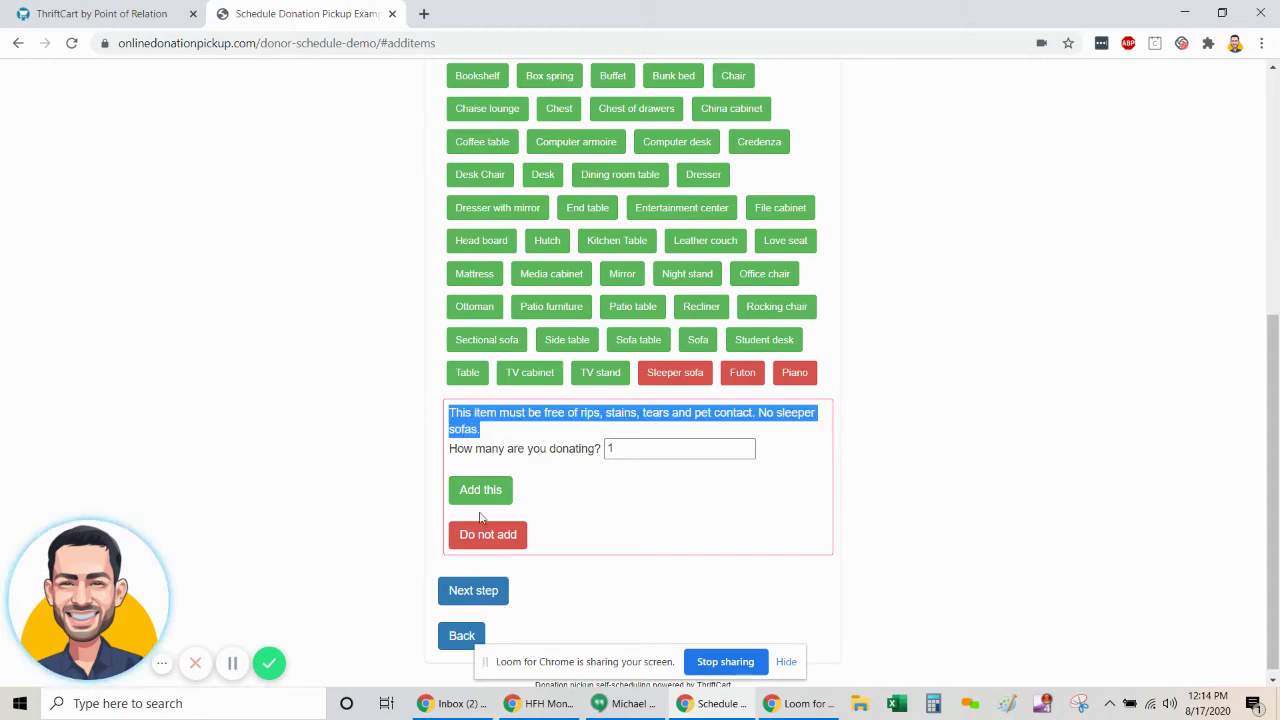
- Add the Sofa, then Dishes under Other with quantity 20, and move to photo upload
{"action": "left_click", "coordinate": [481, 494]}
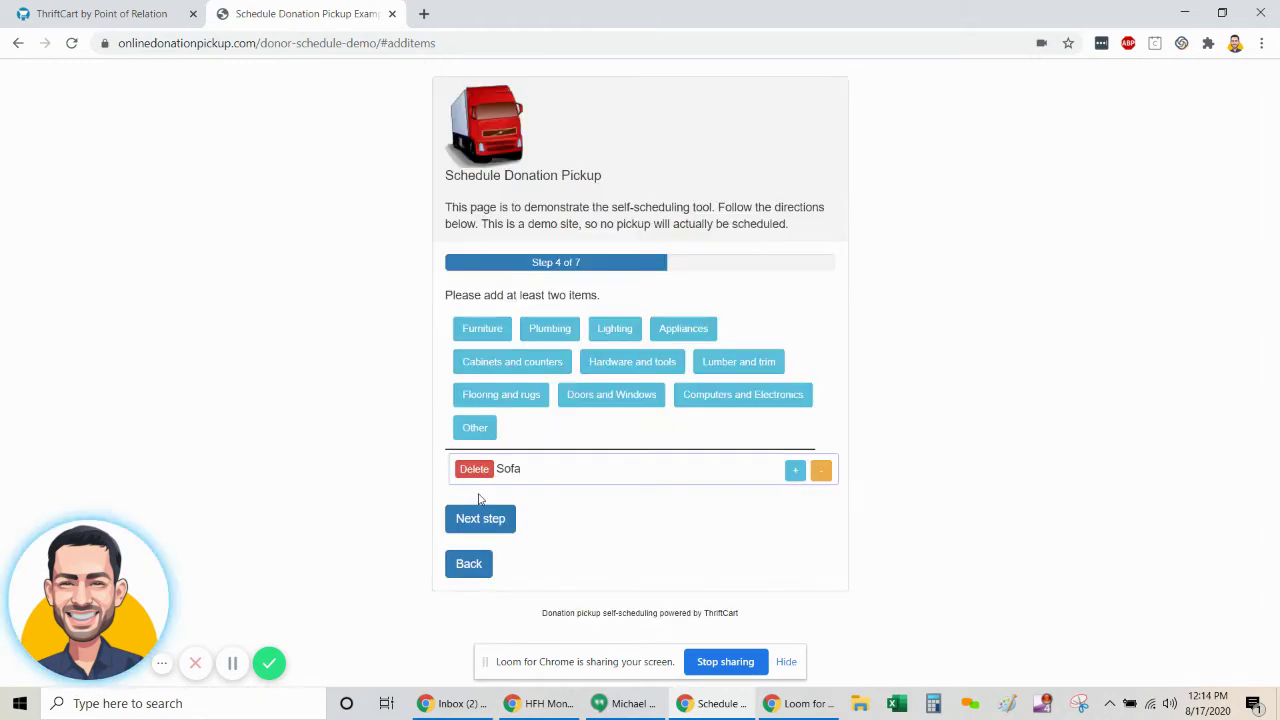
{"action": "left_click", "coordinate": [480, 430]}
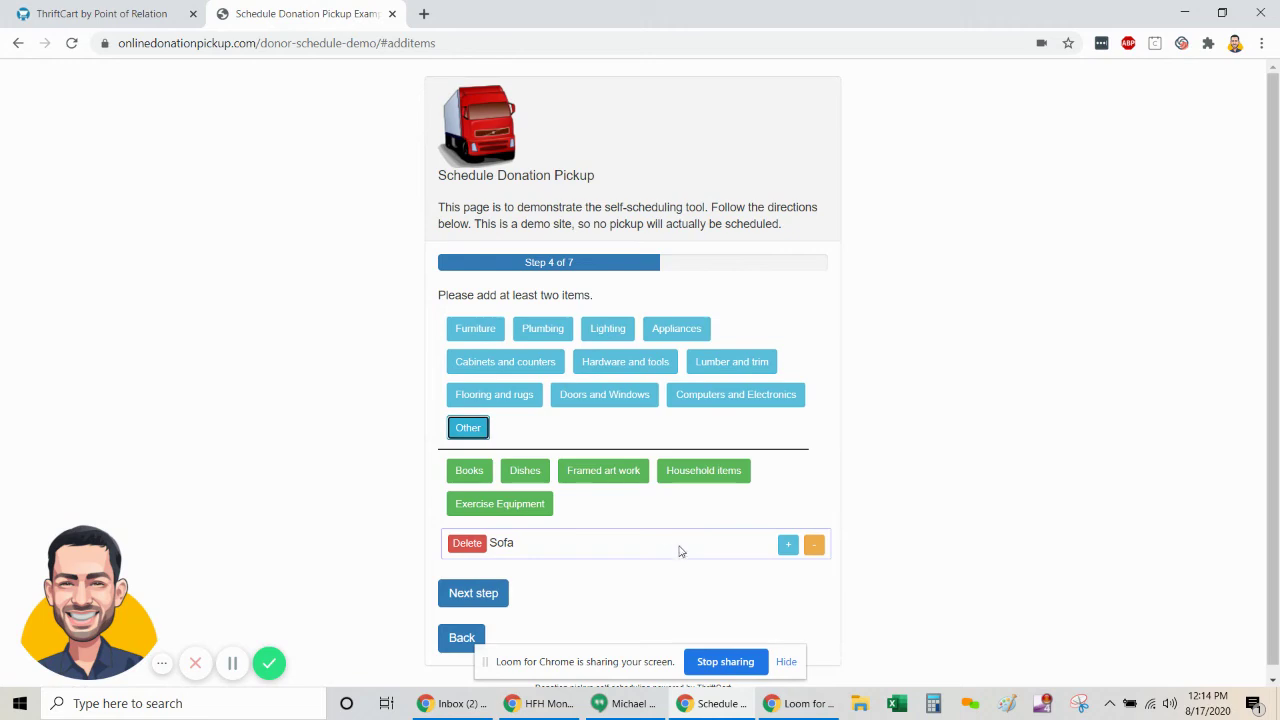
{"action": "left_click", "coordinate": [515, 478]}
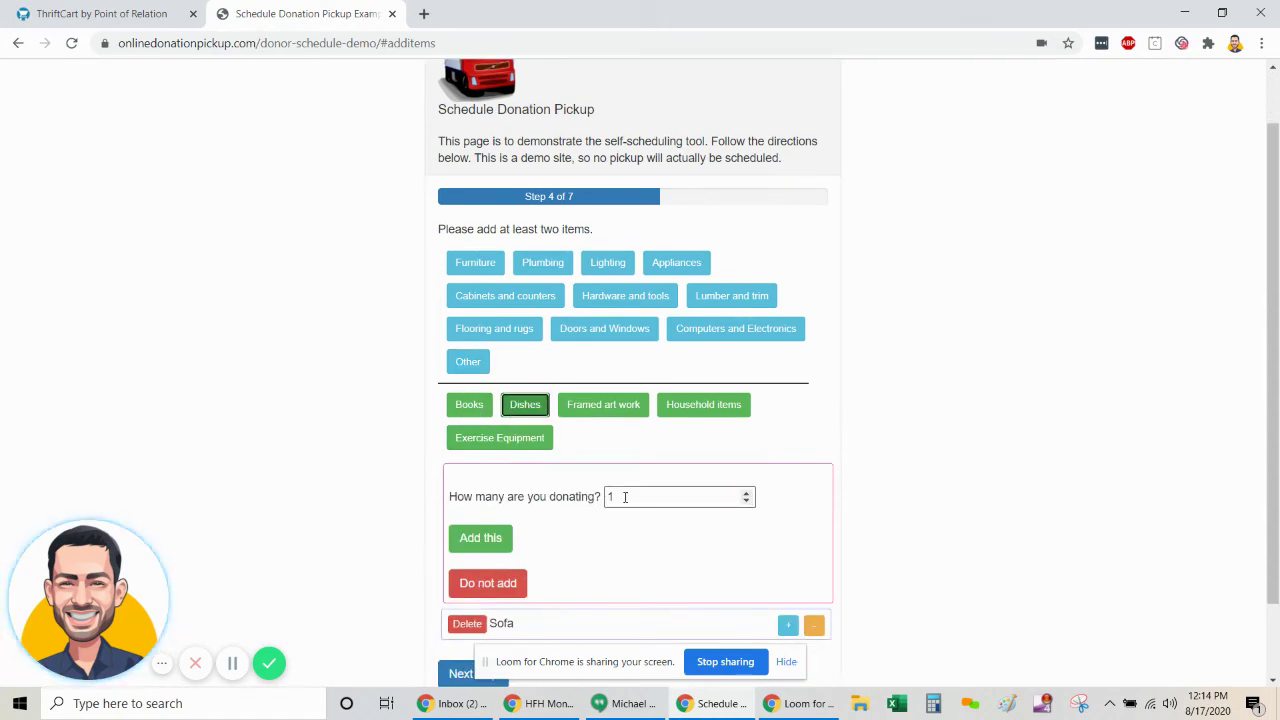
{"action": "left_click_drag", "start_coordinate": [617, 497], "coordinate": [535, 495]}
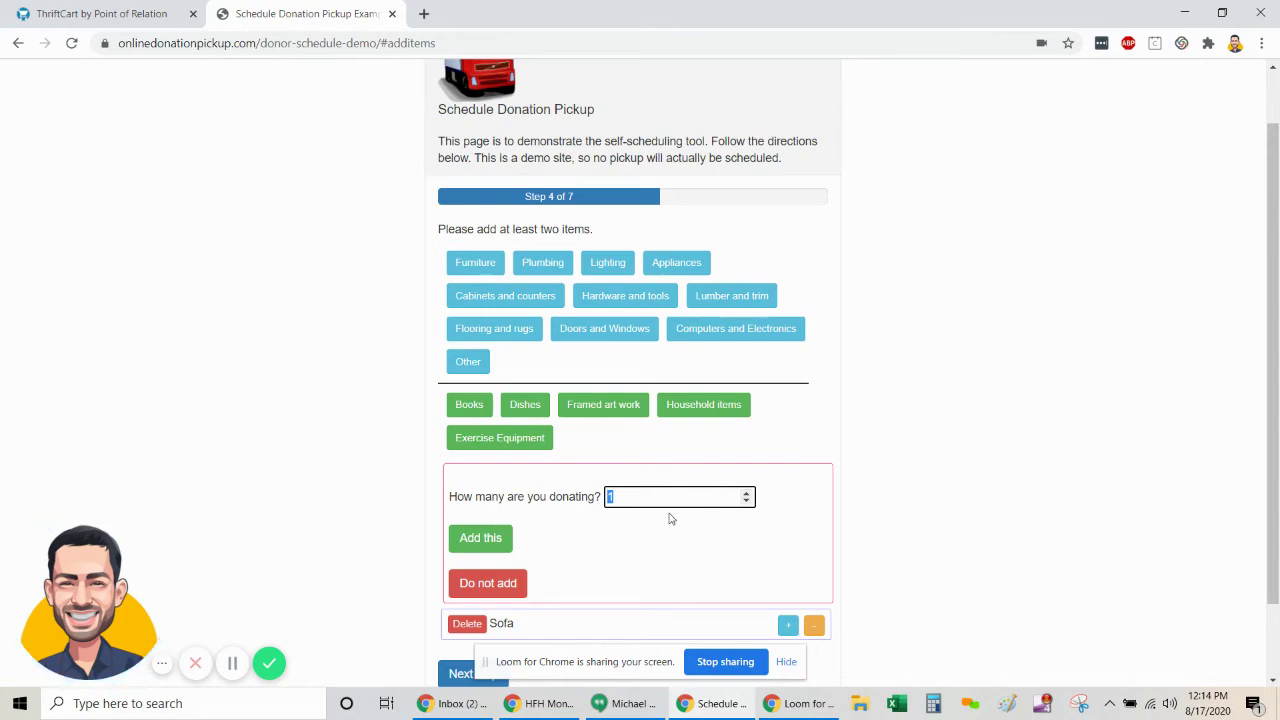
{"action": "type", "text": "20"}
{"action": "scroll", "coordinate": [672, 524], "scroll_direction": "down", "scroll_amount": 1}
{"action": "left_click", "coordinate": [488, 448]}
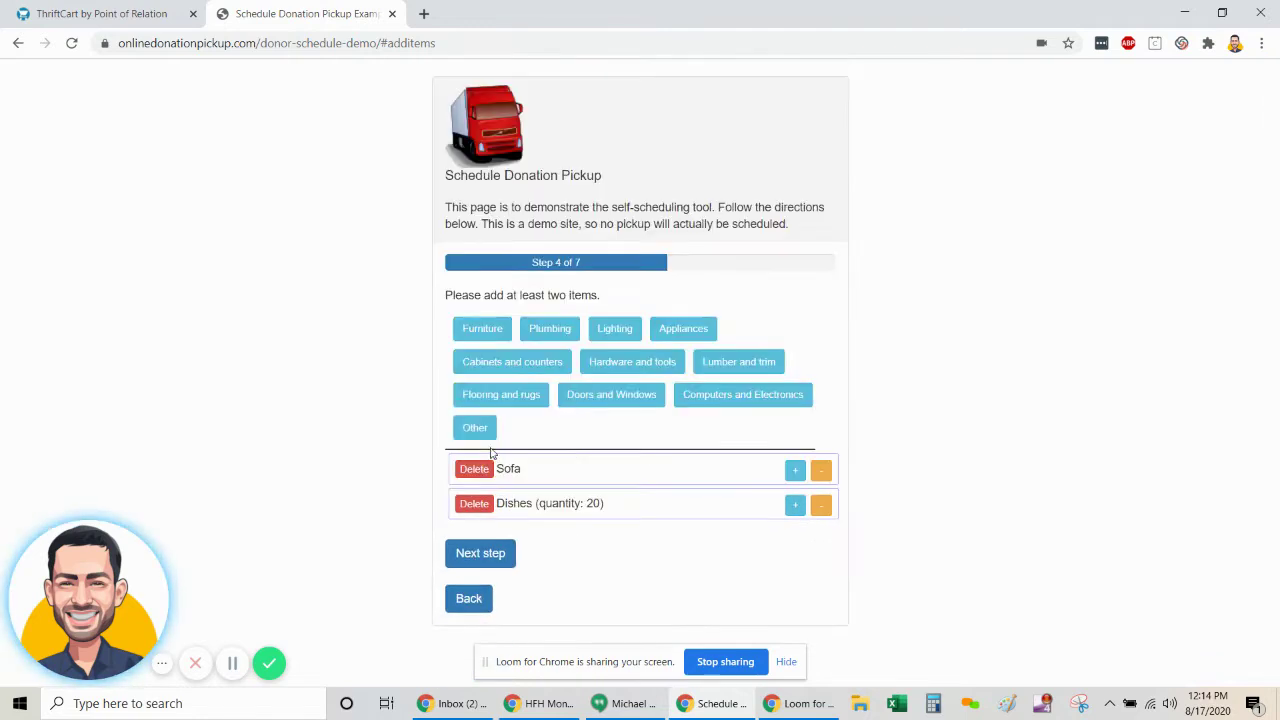
{"action": "left_click", "coordinate": [490, 554]}
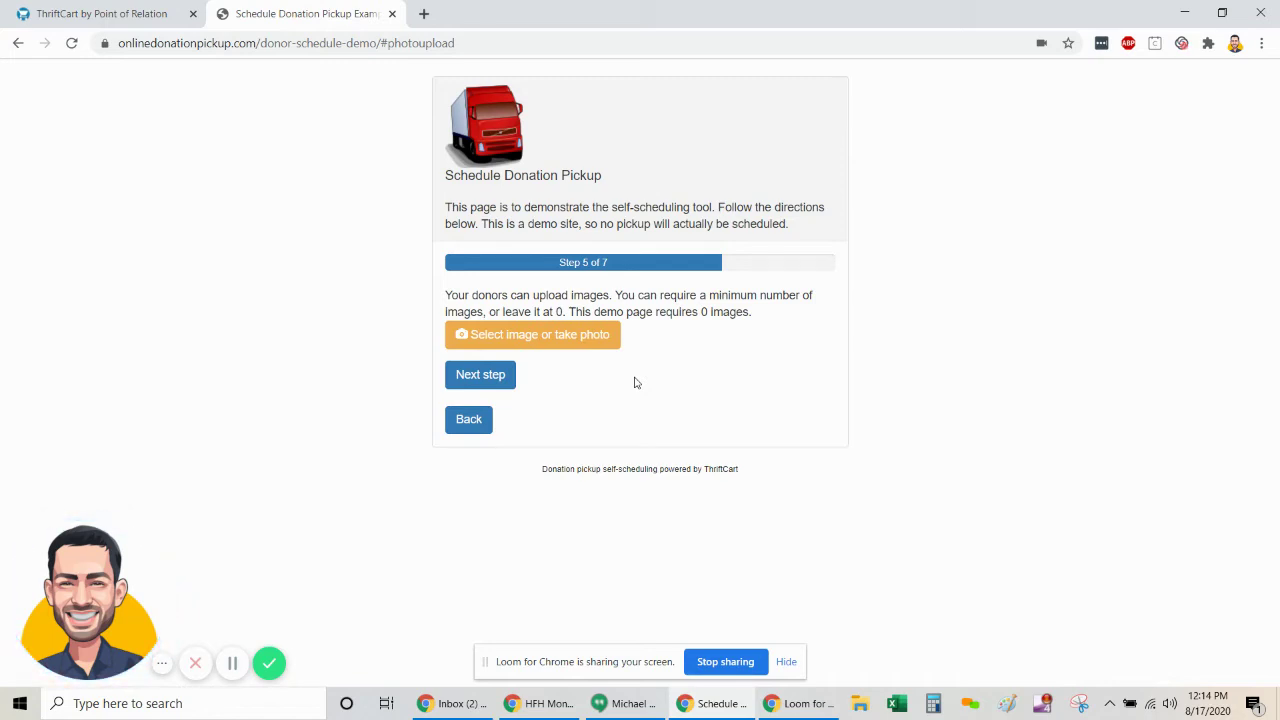
- Skip ahead to the donation step, then return to the photo upload page
{"action": "left_click", "coordinate": [476, 378]}
{"action": "scroll", "coordinate": [600, 414], "scroll_direction": "down", "scroll_amount": 2}
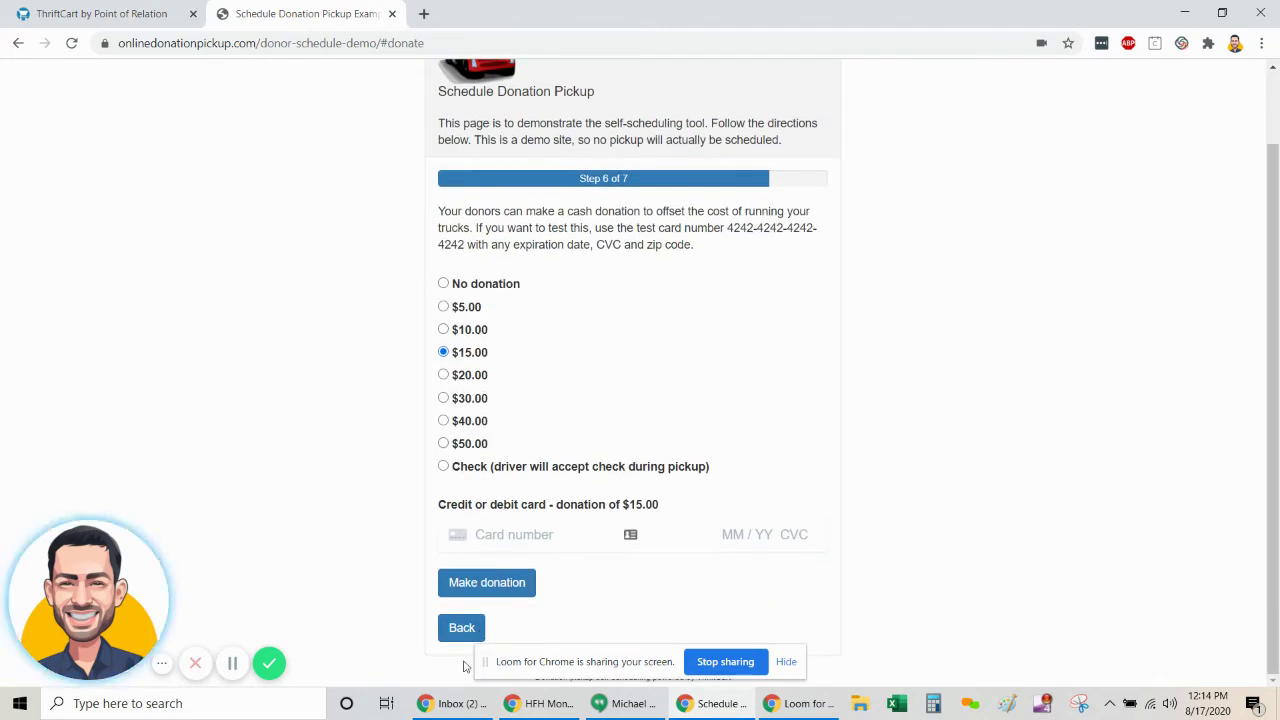
{"action": "left_click", "coordinate": [464, 628]}
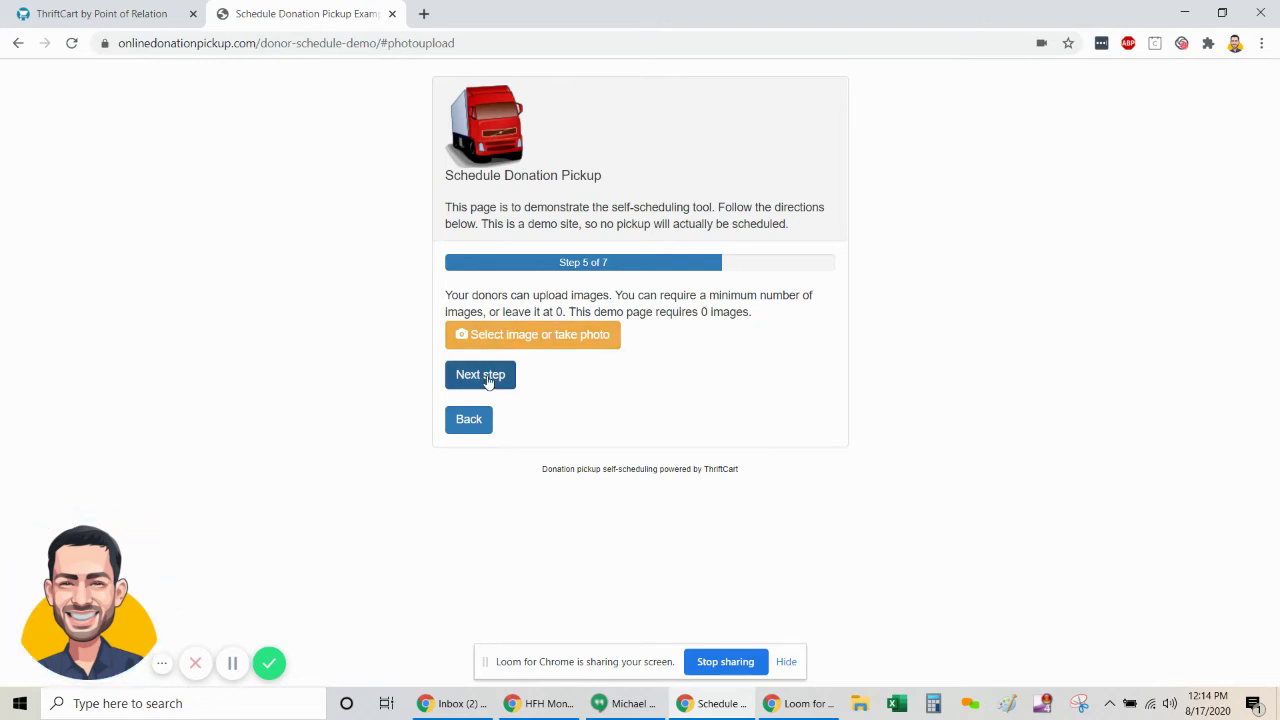
- Upload IMG_6412 from Documents > ThriftCart > Images and continue to the donation step
{"action": "left_click", "coordinate": [508, 334]}
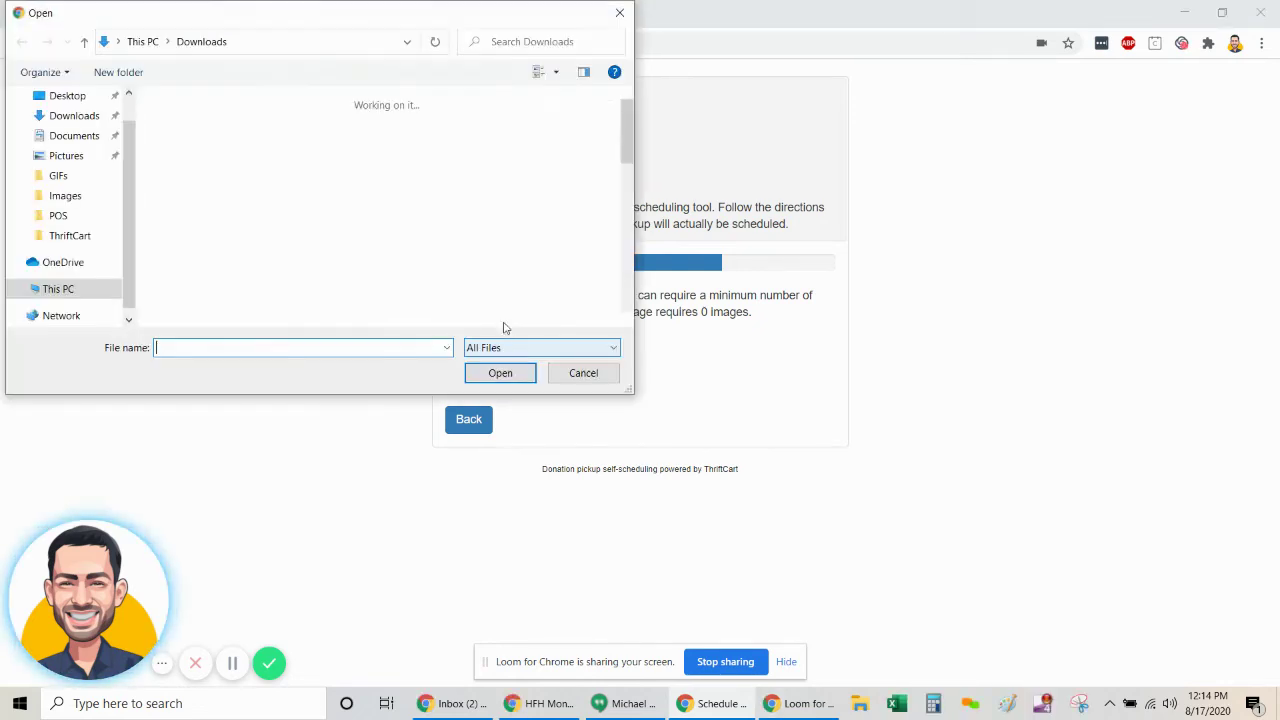
{"action": "left_click", "coordinate": [75, 235]}
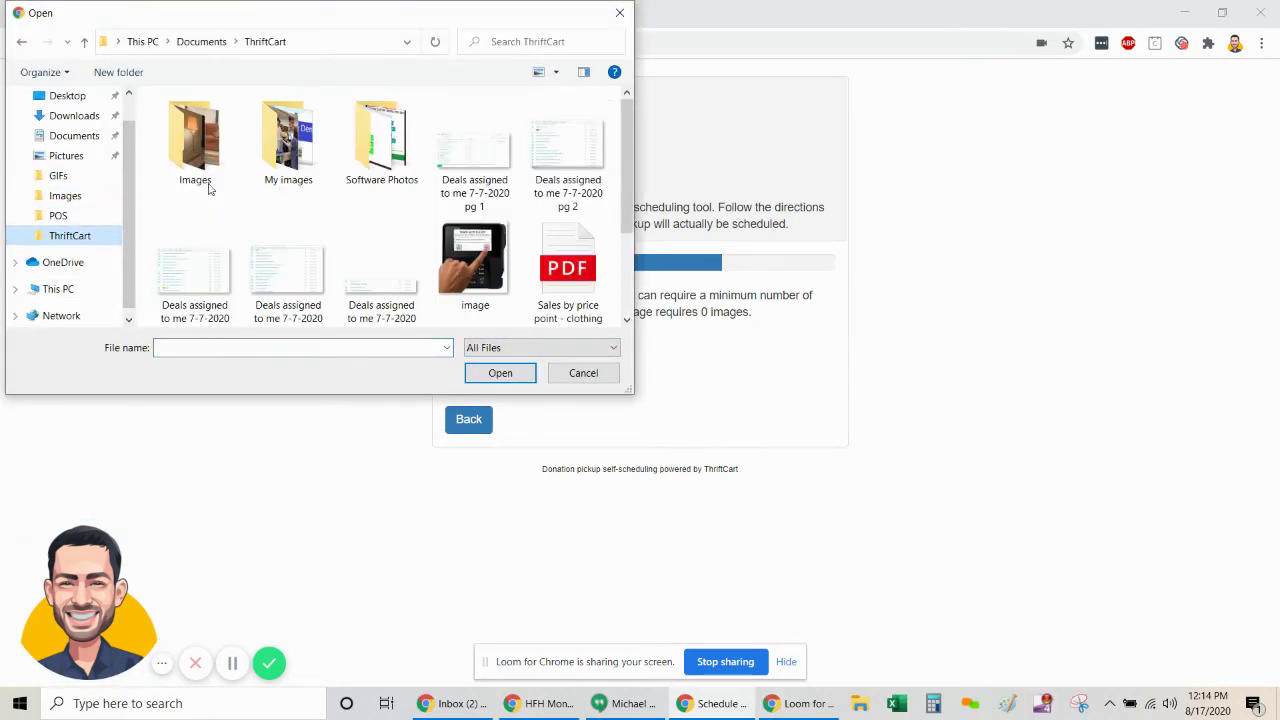
{"action": "double_click", "coordinate": [200, 160]}
{"action": "left_click", "coordinate": [290, 145]}
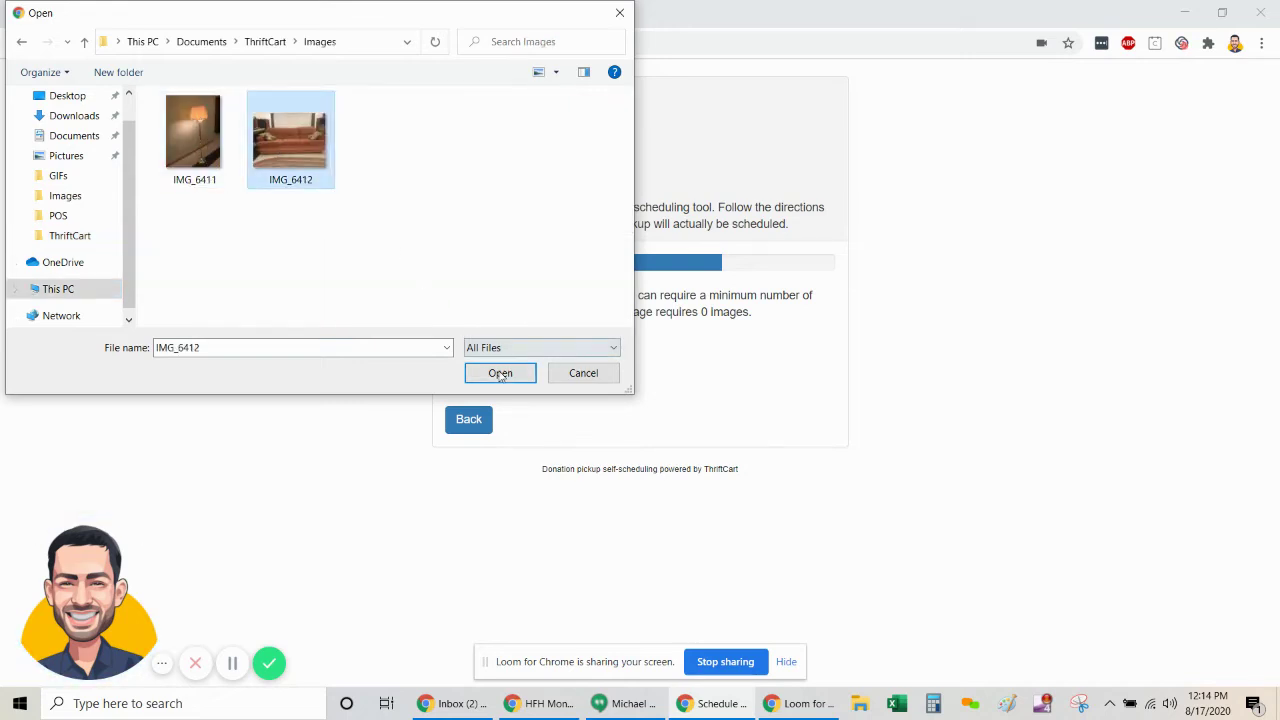
{"action": "left_click", "coordinate": [500, 373]}
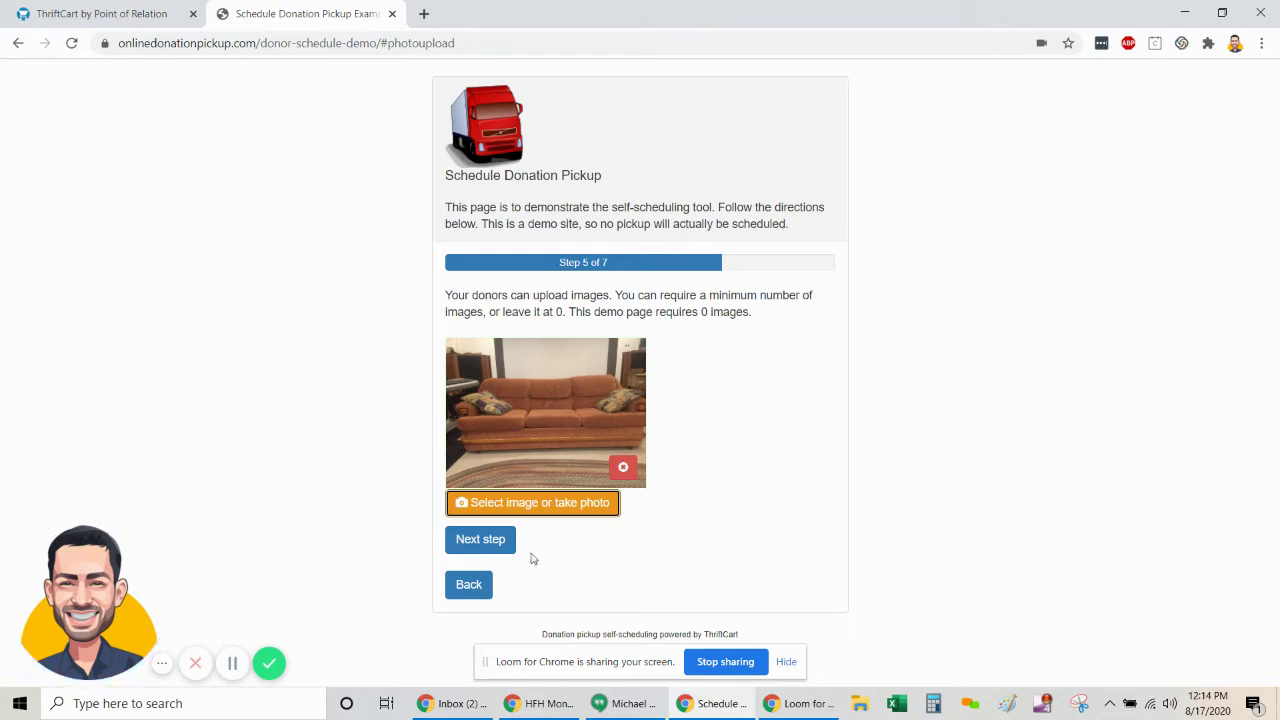
{"action": "left_click", "coordinate": [489, 545]}
- Choose the $10.00 donation and enter the test card's number, expiry and security code
{"action": "scroll", "coordinate": [667, 445], "scroll_direction": "down", "scroll_amount": 1}
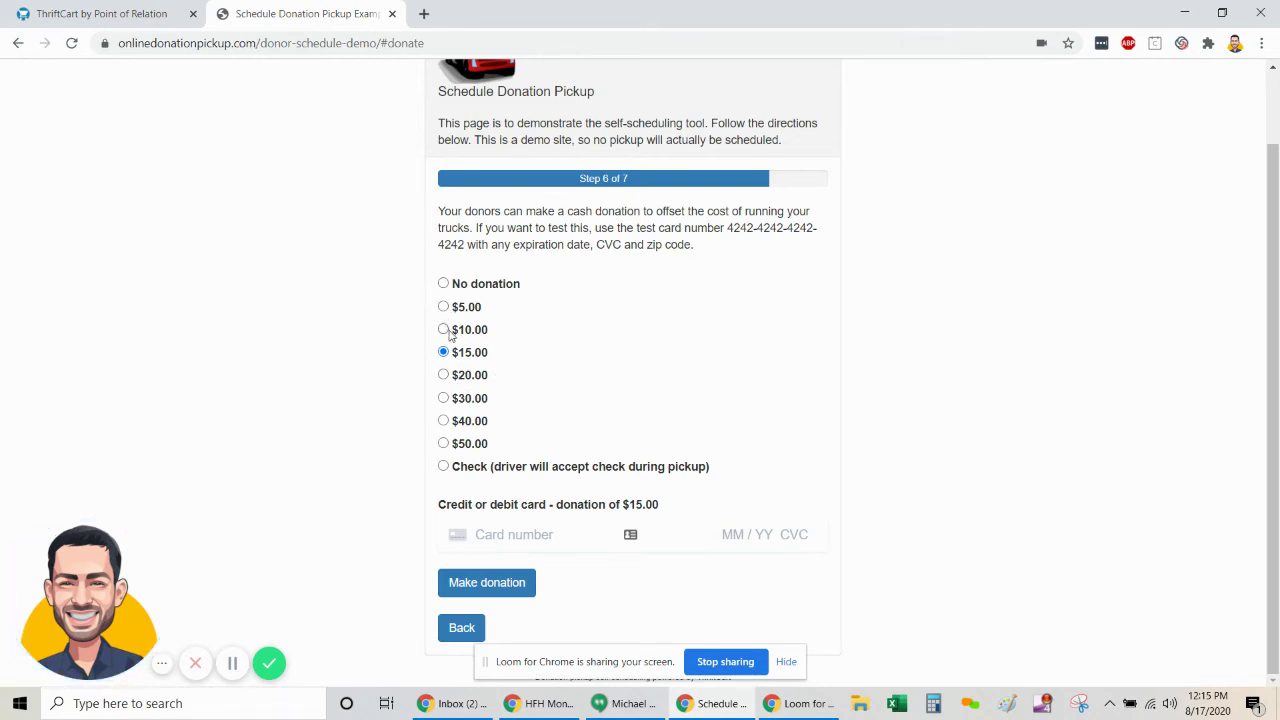
{"action": "left_click", "coordinate": [516, 550]}
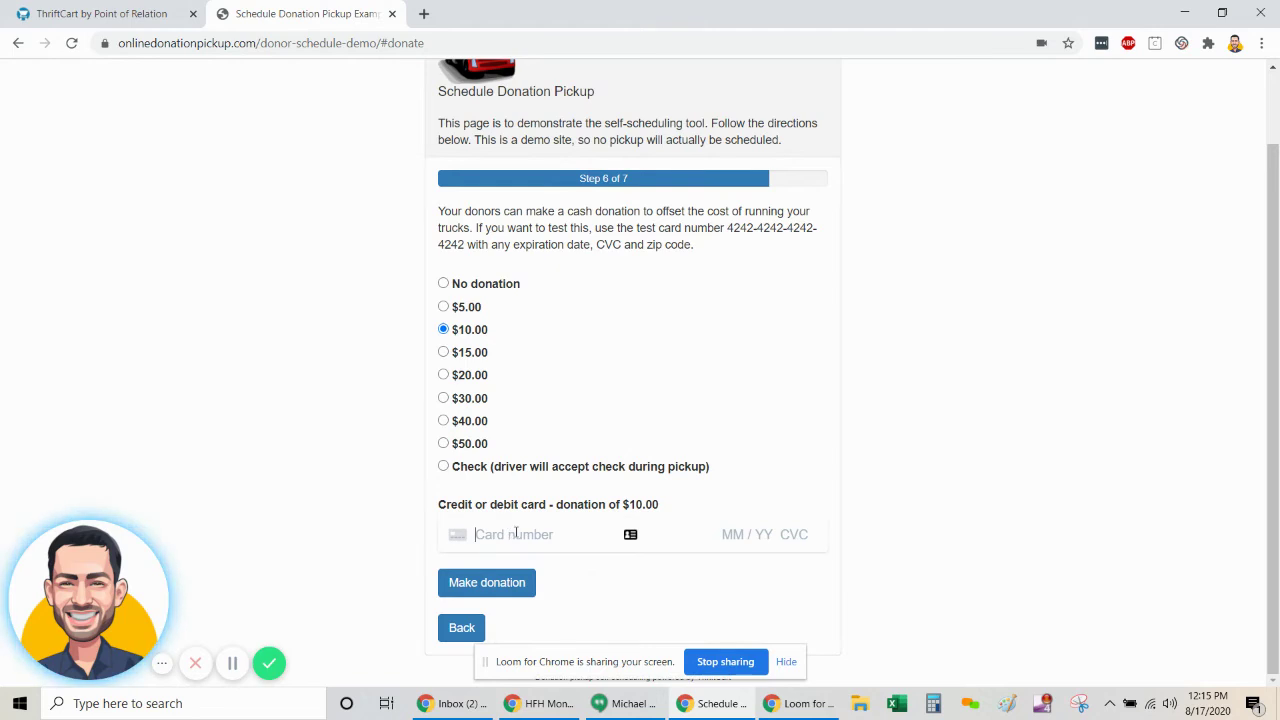
{"action": "type", "text": "4242 4242 4242 4242 "}
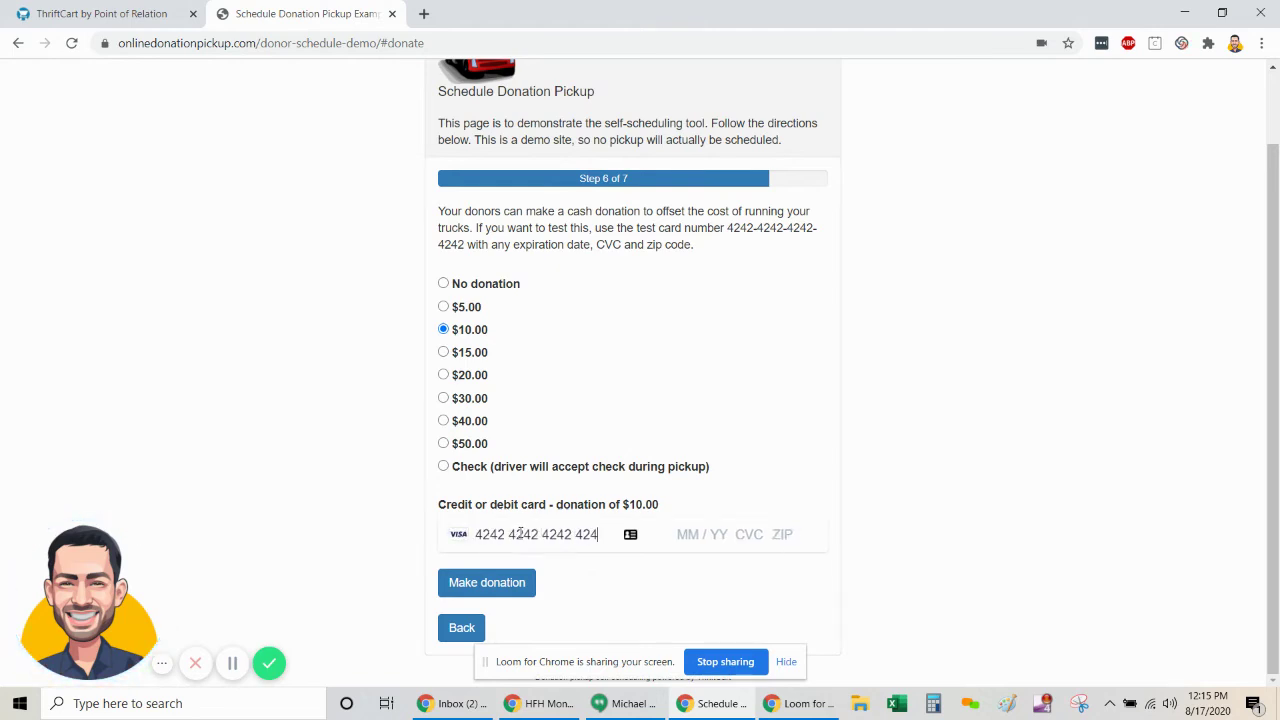
{"action": "type", "text": "02 / 00"}
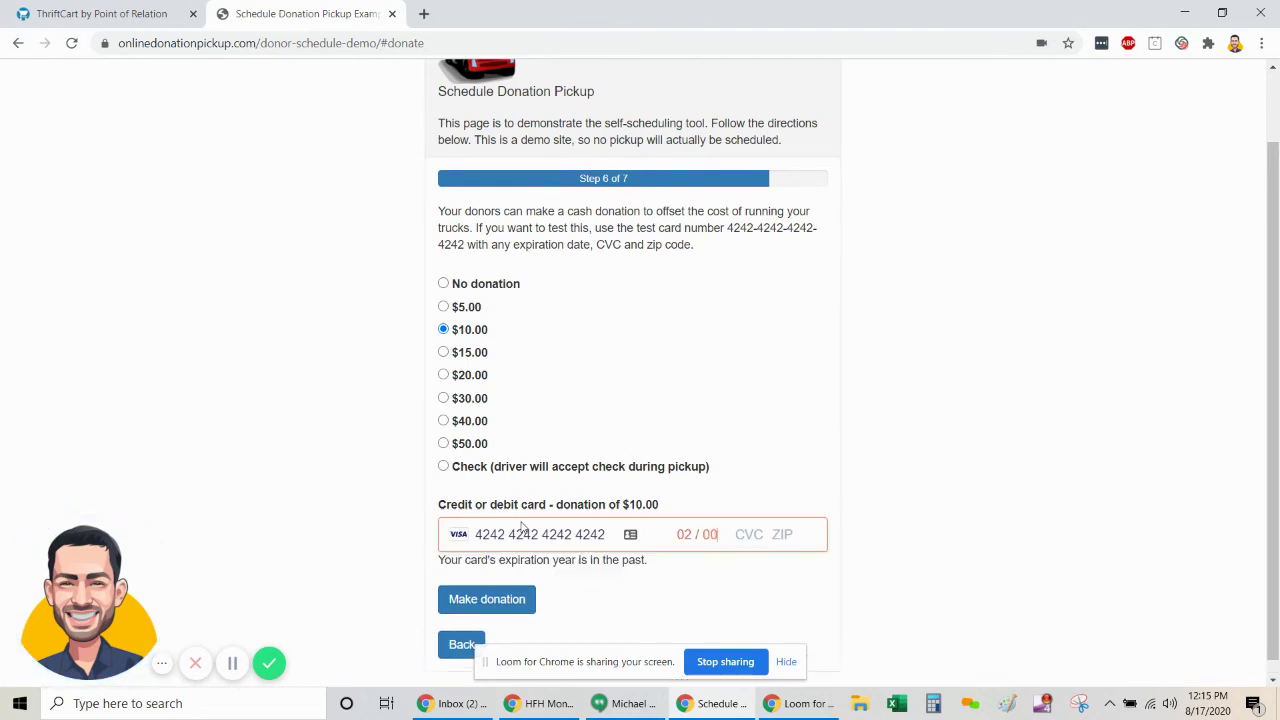
{"action": "key", "text": "BackSpace"}
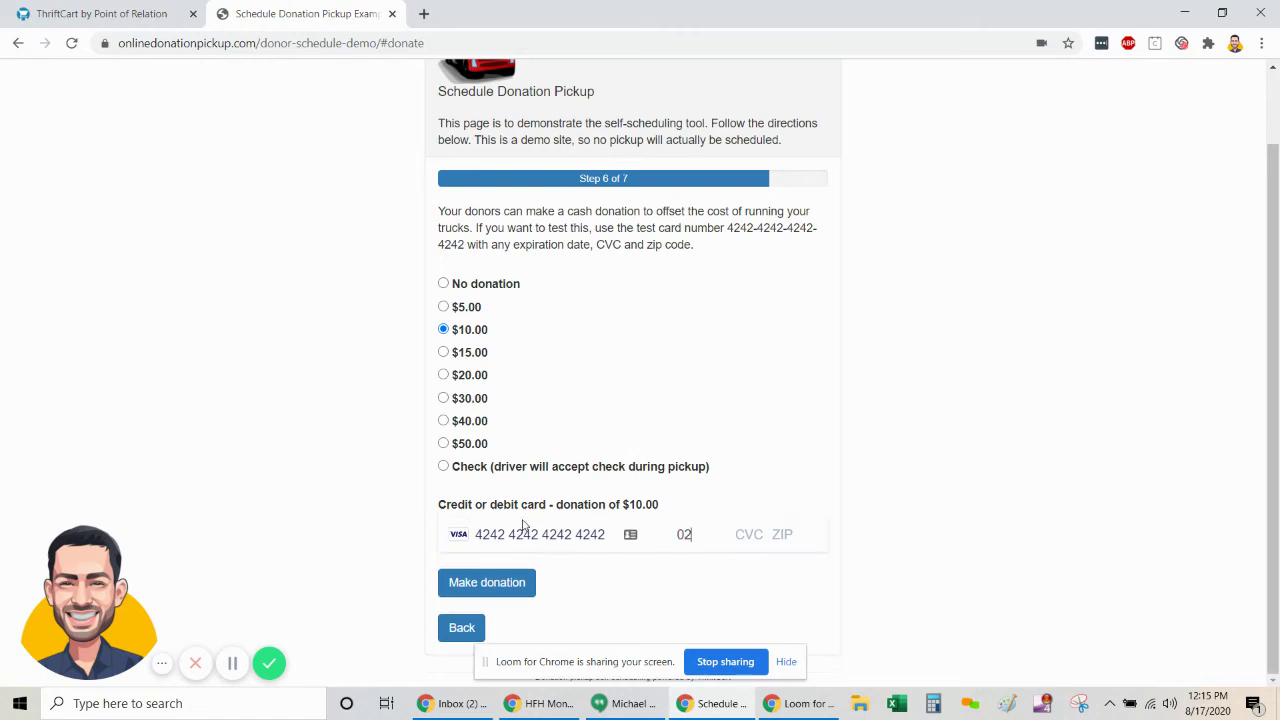
{"action": "type", "text": "23123"}
{"action": "type", "text": "12345"}
- Submit the $10.00 donation, accept the demo terms and schedule the pickup
{"action": "left_click", "coordinate": [489, 585]}
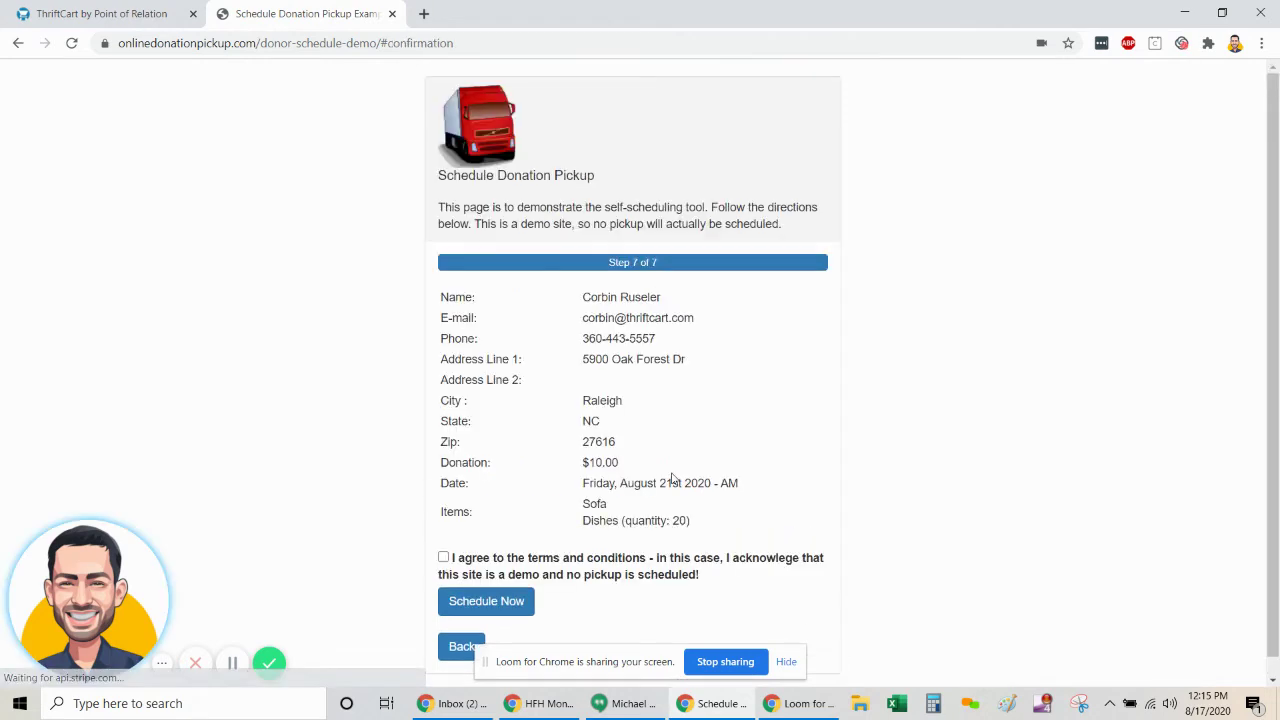
{"action": "scroll", "coordinate": [462, 489], "scroll_direction": "down", "scroll_amount": 1}
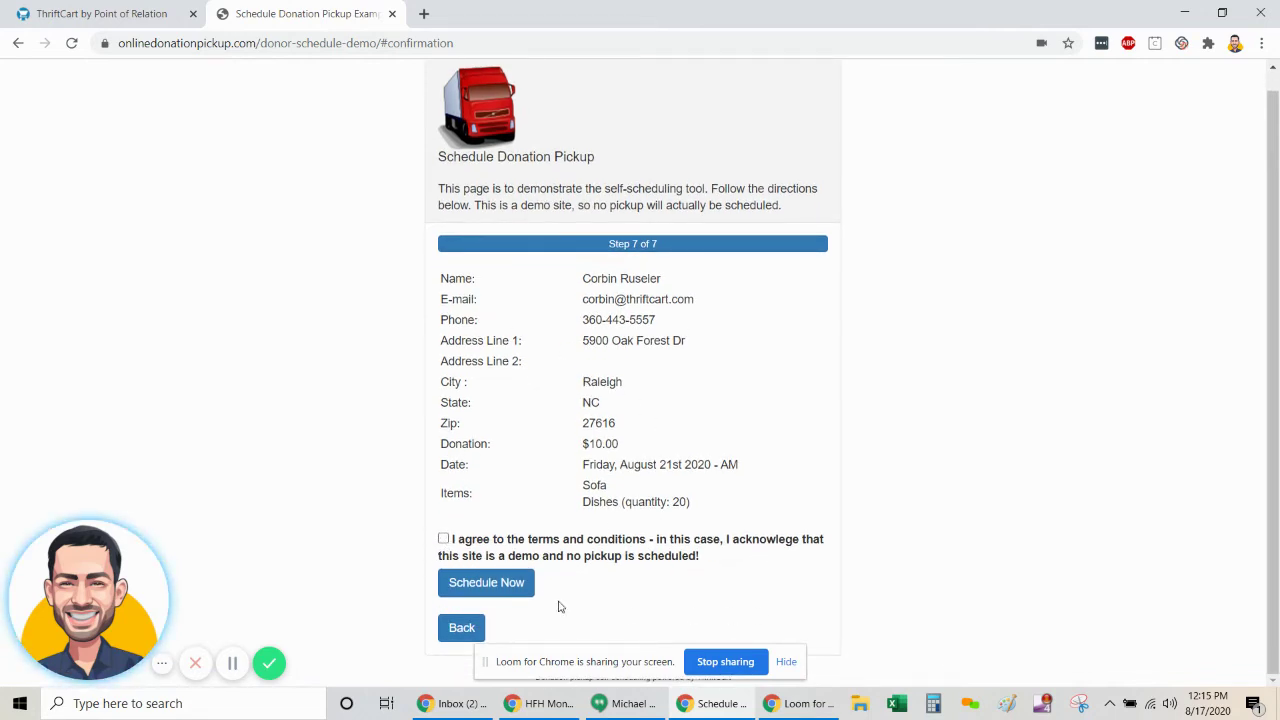
{"action": "left_click", "coordinate": [443, 539]}
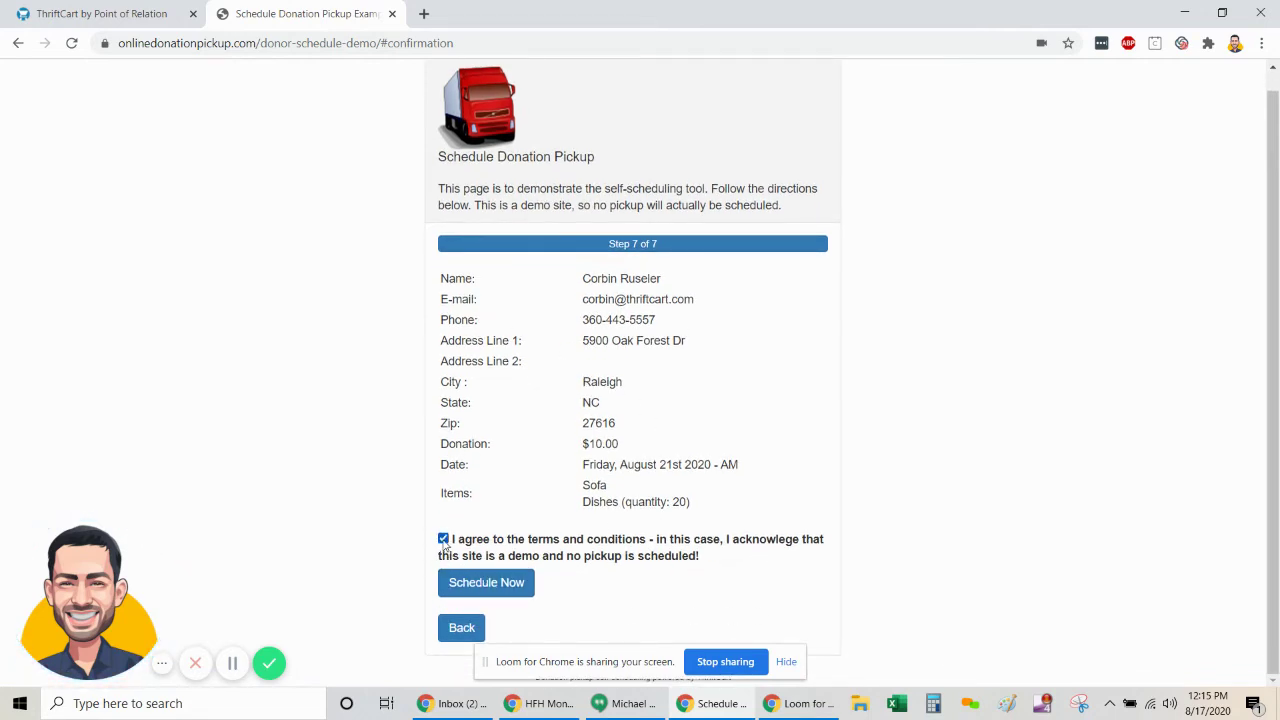
{"action": "left_click", "coordinate": [500, 588]}
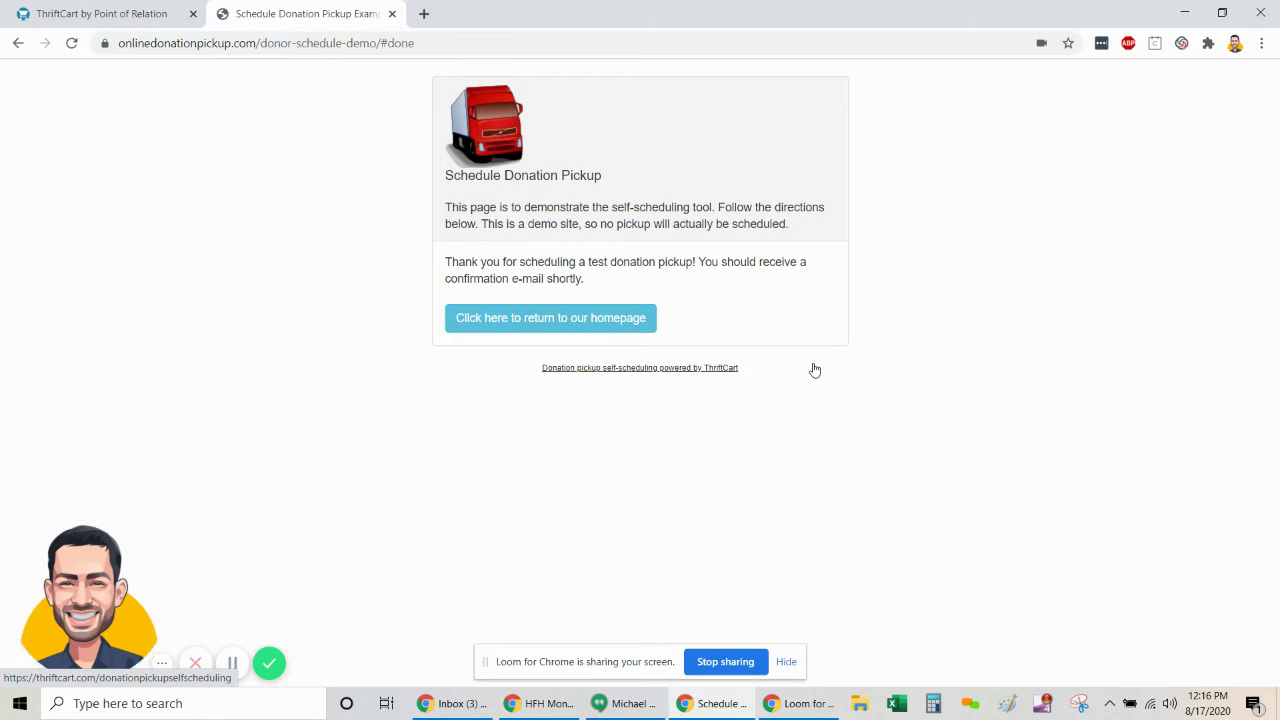
- In the admin, open self-scheduled stops and find the unconfirmed 08-21-2020 Sofa and Dishes pickup
{"action": "left_click", "coordinate": [104, 13]}
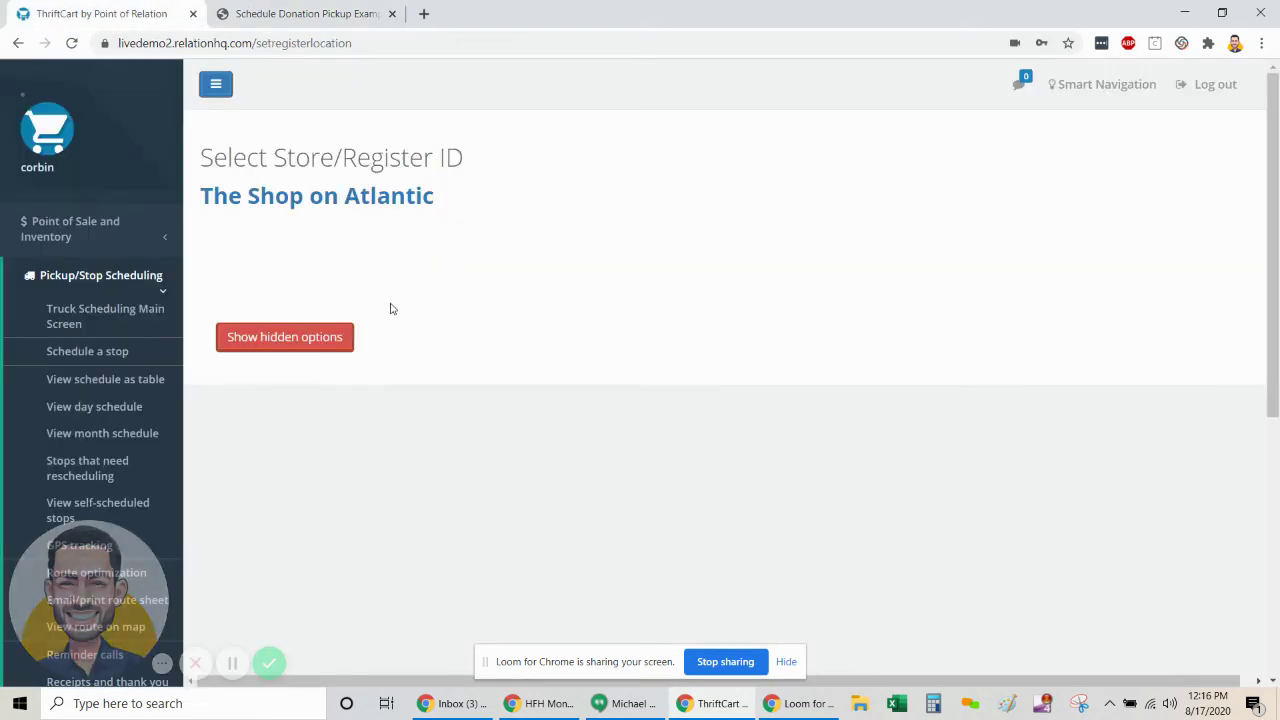
{"action": "left_click", "coordinate": [108, 355]}
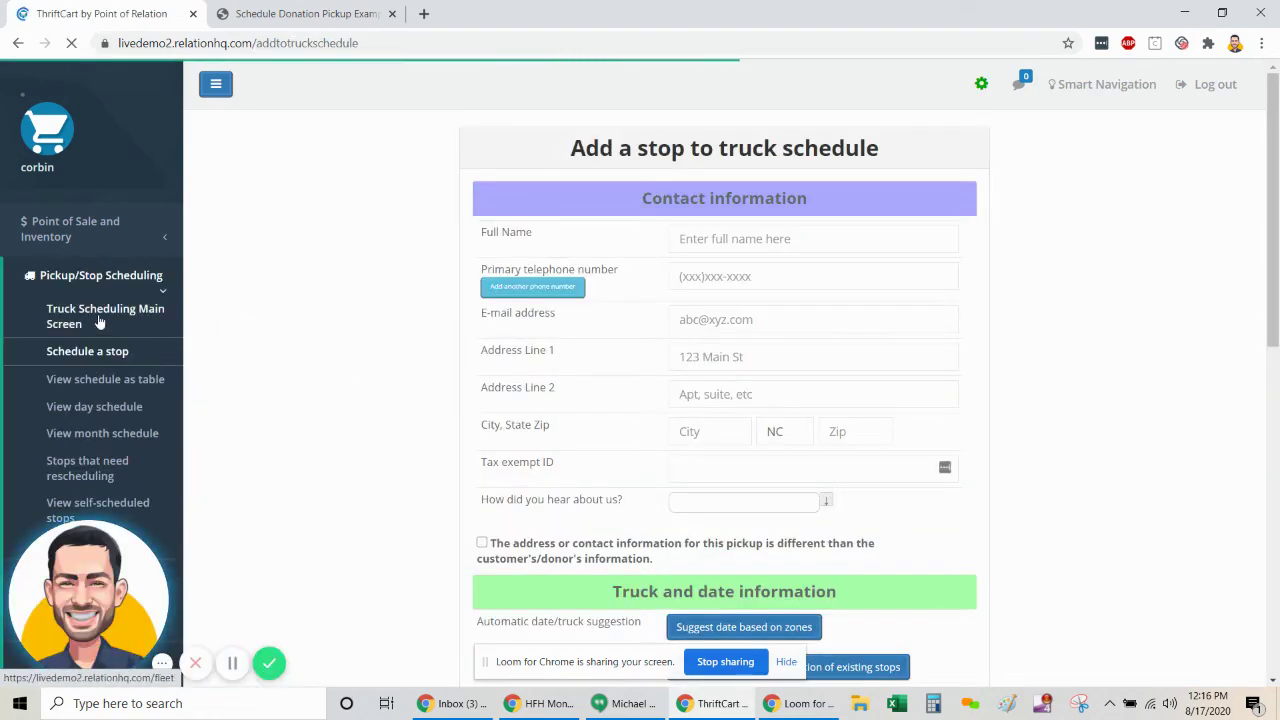
{"action": "left_click", "coordinate": [55, 316]}
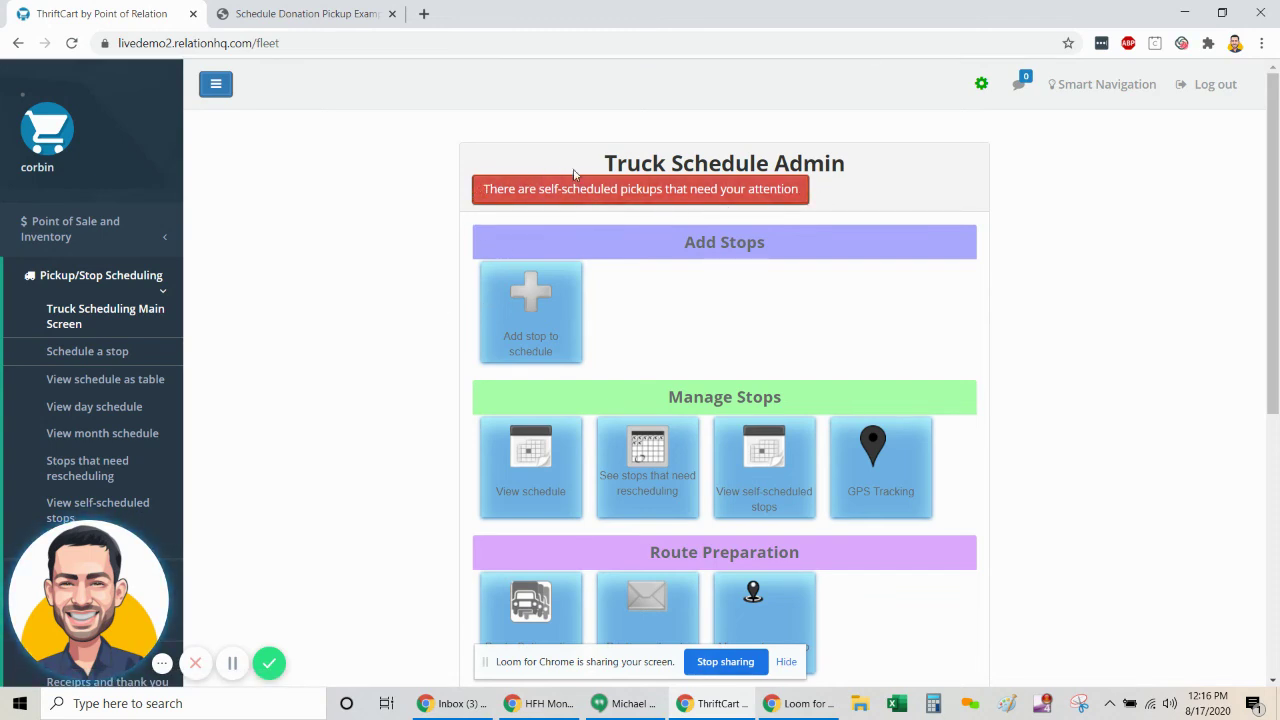
{"action": "left_click", "coordinate": [750, 190]}
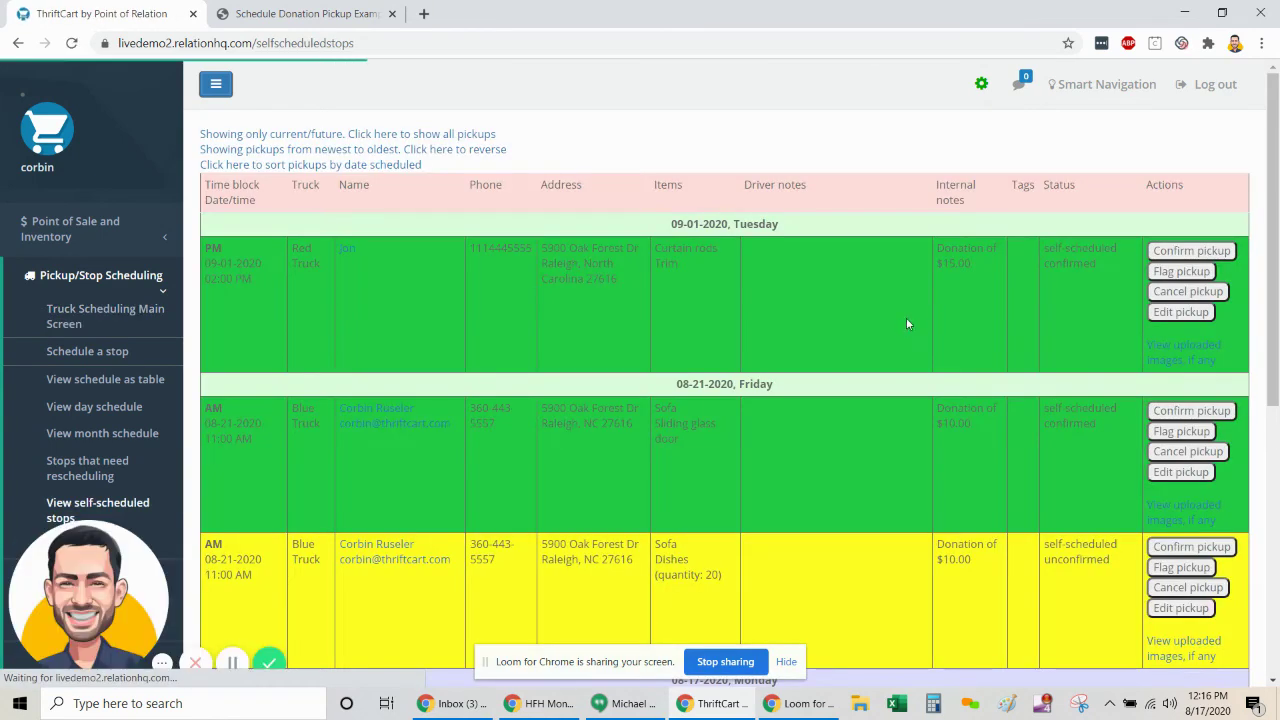
{"action": "scroll", "coordinate": [916, 296], "scroll_direction": "down", "scroll_amount": 5}
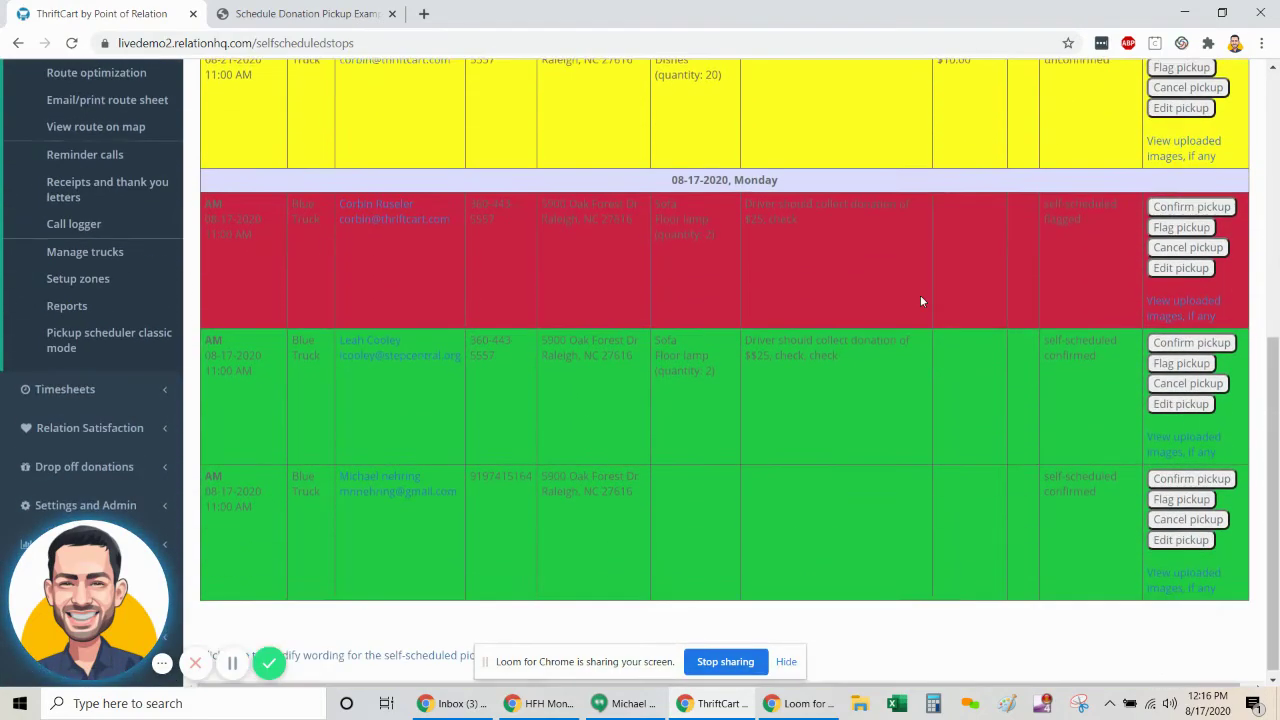
{"action": "scroll", "coordinate": [922, 301], "scroll_direction": "up", "scroll_amount": 4}
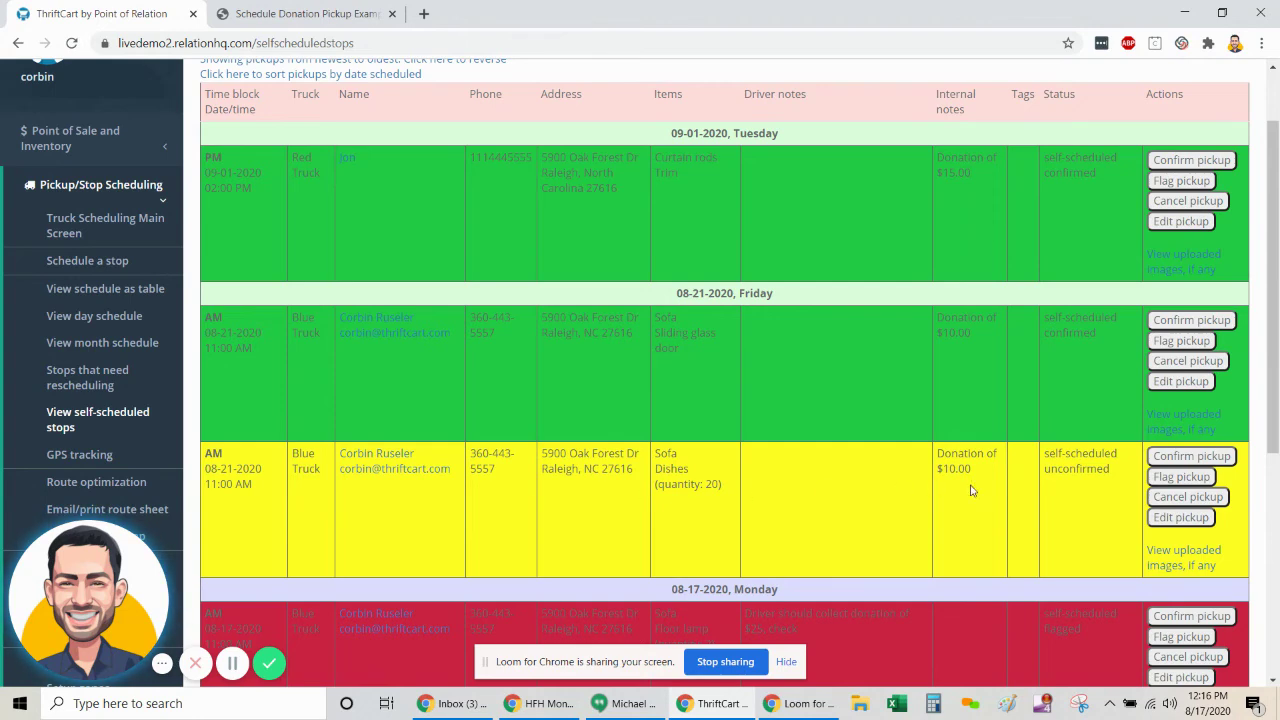
{"action": "scroll", "coordinate": [1019, 507], "scroll_direction": "down", "scroll_amount": 1}
{"action": "scroll", "coordinate": [1017, 508], "scroll_direction": "down", "scroll_amount": 2}
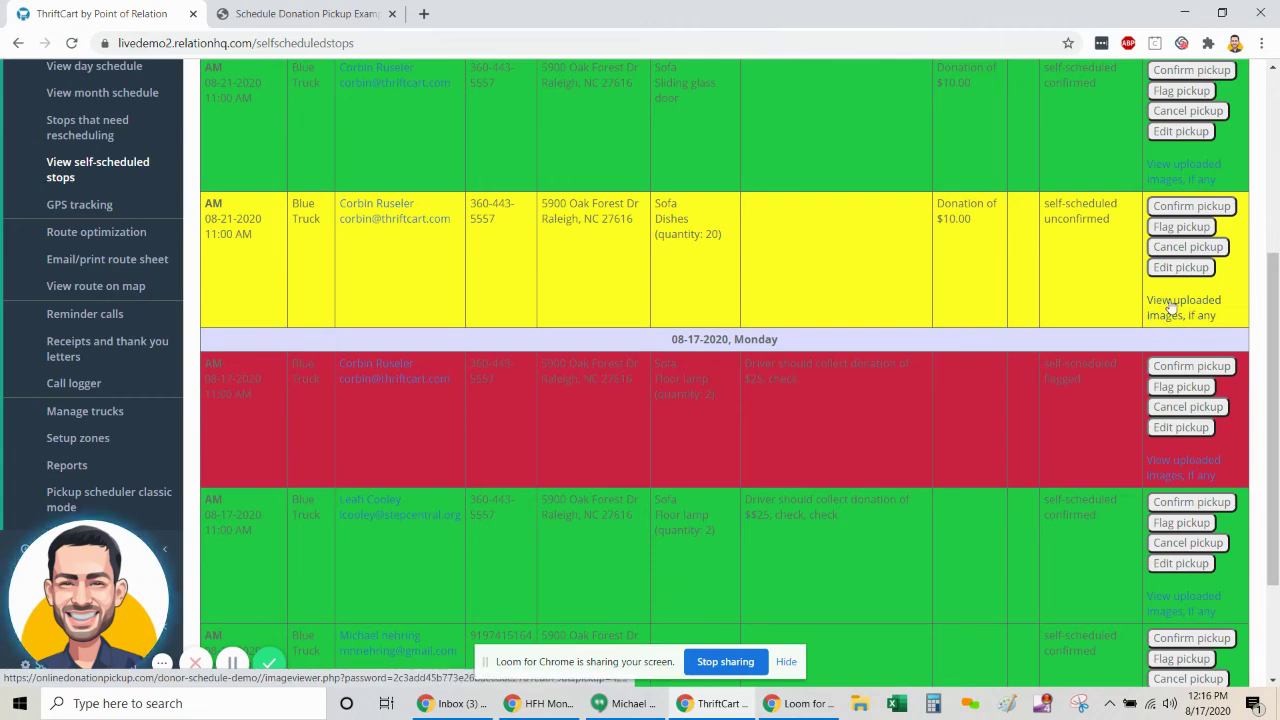
- Open the donor's uploaded sofa photo zoomed in its own tab, then return to the stops list
{"action": "left_click", "coordinate": [1170, 308]}
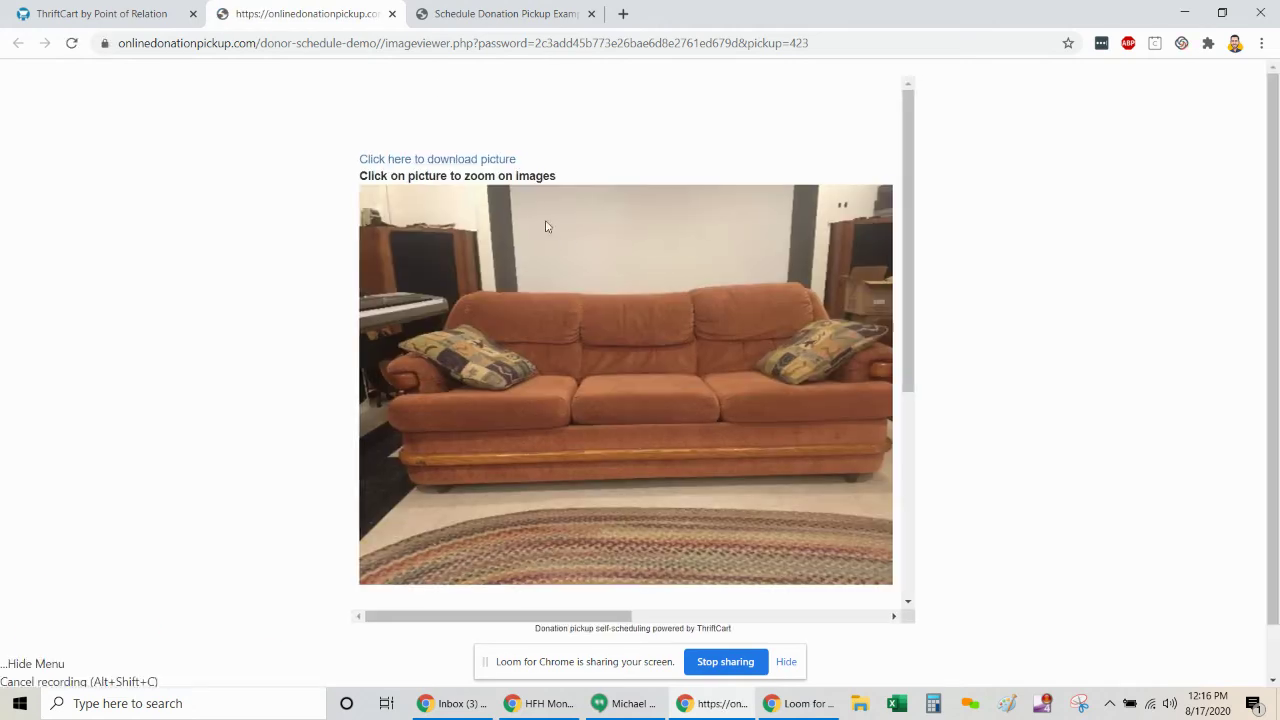
{"action": "left_click", "coordinate": [645, 345]}
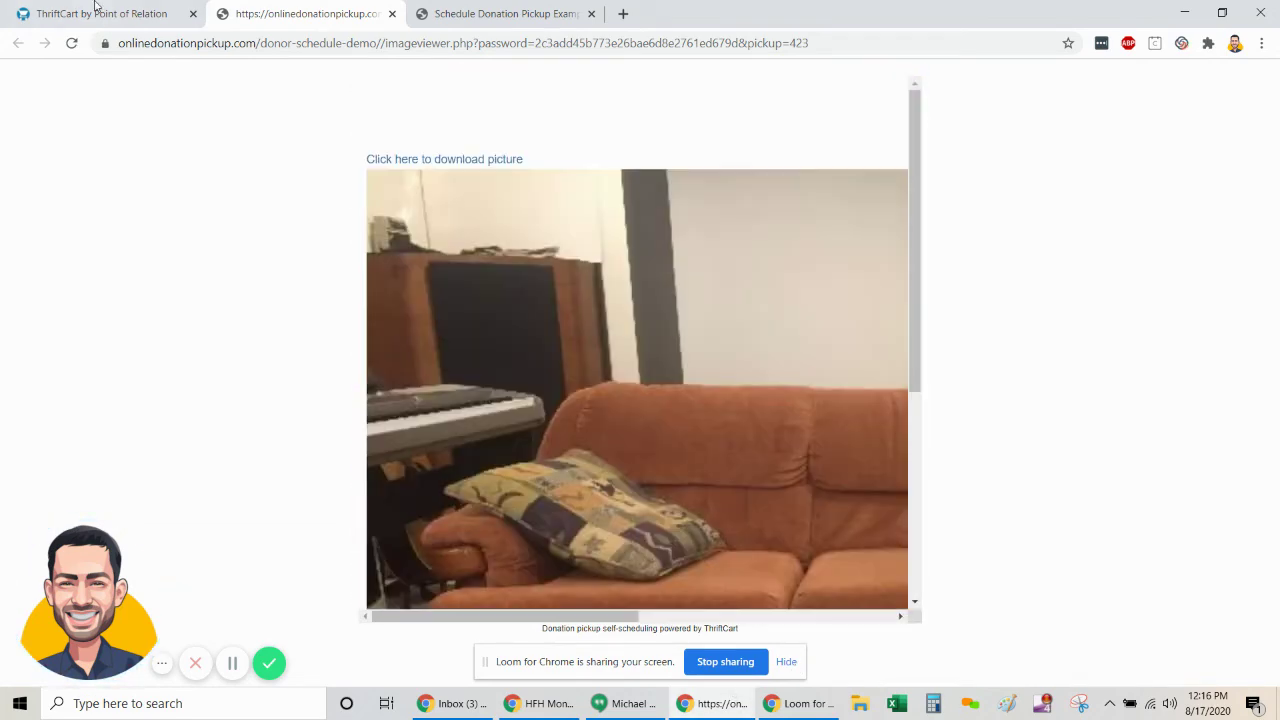
{"action": "left_click", "coordinate": [100, 13]}
{"action": "scroll", "coordinate": [647, 295], "scroll_direction": "up", "scroll_amount": 1}
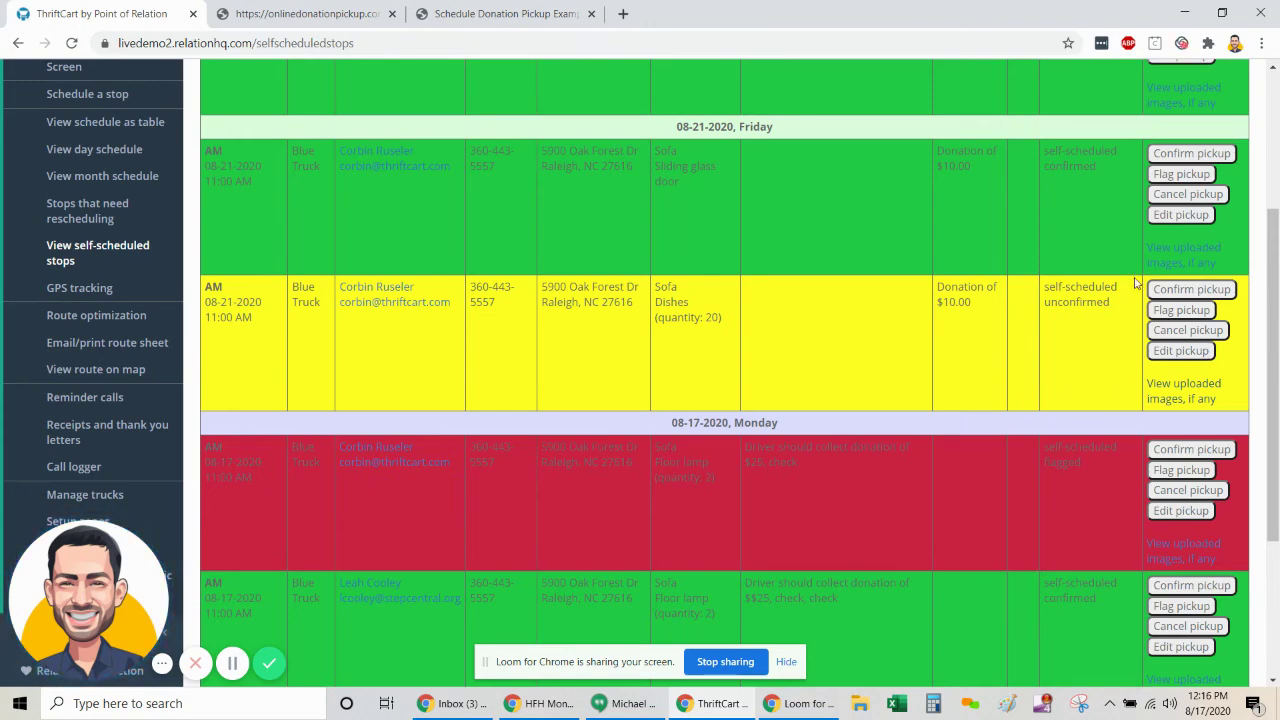
- Flag the older 08-21 sofa and sliding glass door pickup
{"action": "scroll", "coordinate": [1152, 288], "scroll_direction": "up", "scroll_amount": 1}
{"action": "left_click", "coordinate": [1168, 258]}
{"action": "left_click", "coordinate": [712, 142]}
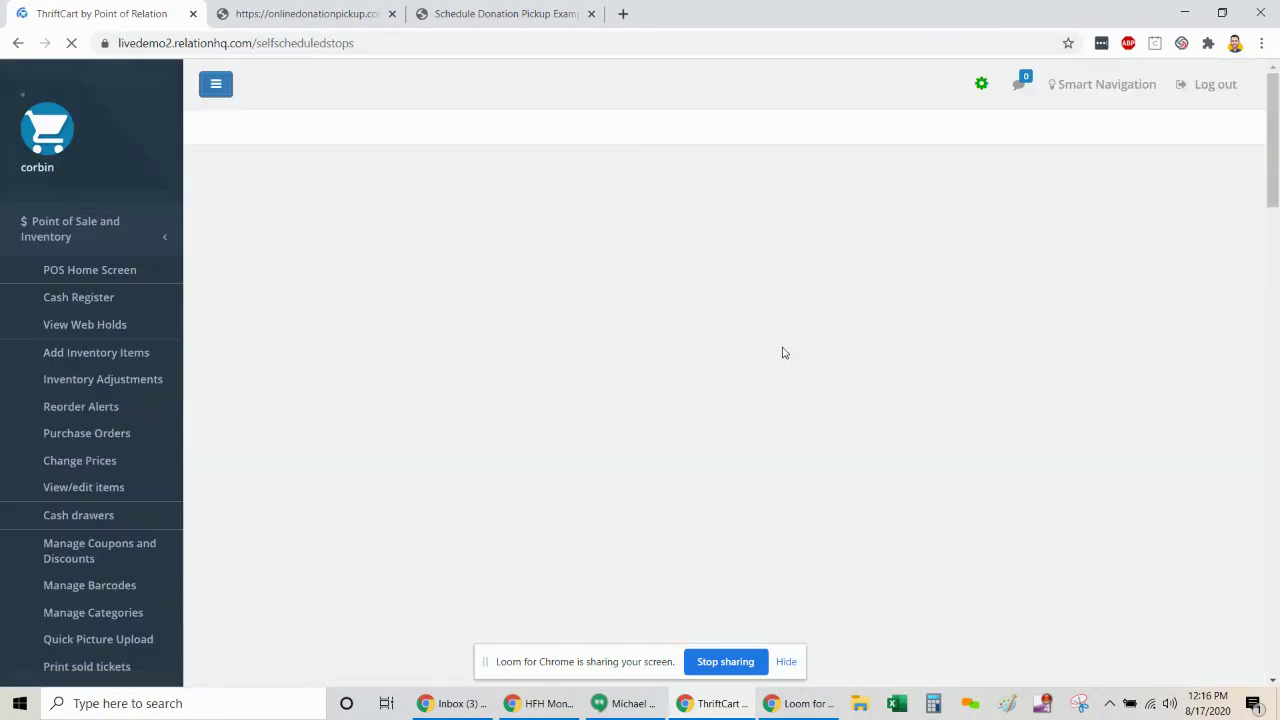
- Confirm the new 08-21-2020 Sofa and Dishes pickup so it shows self-scheduled confirmed
{"action": "scroll", "coordinate": [728, 302], "scroll_direction": "down", "scroll_amount": 1}
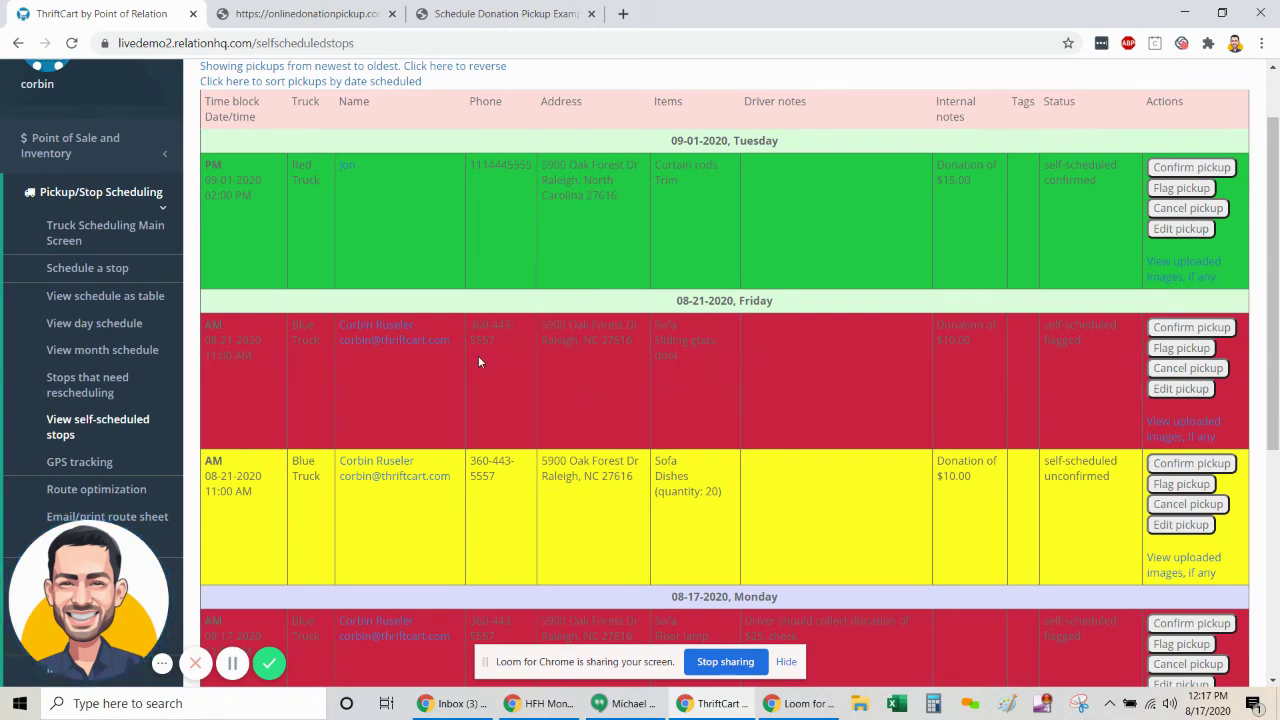
{"action": "scroll", "coordinate": [761, 409], "scroll_direction": "down", "scroll_amount": 2}
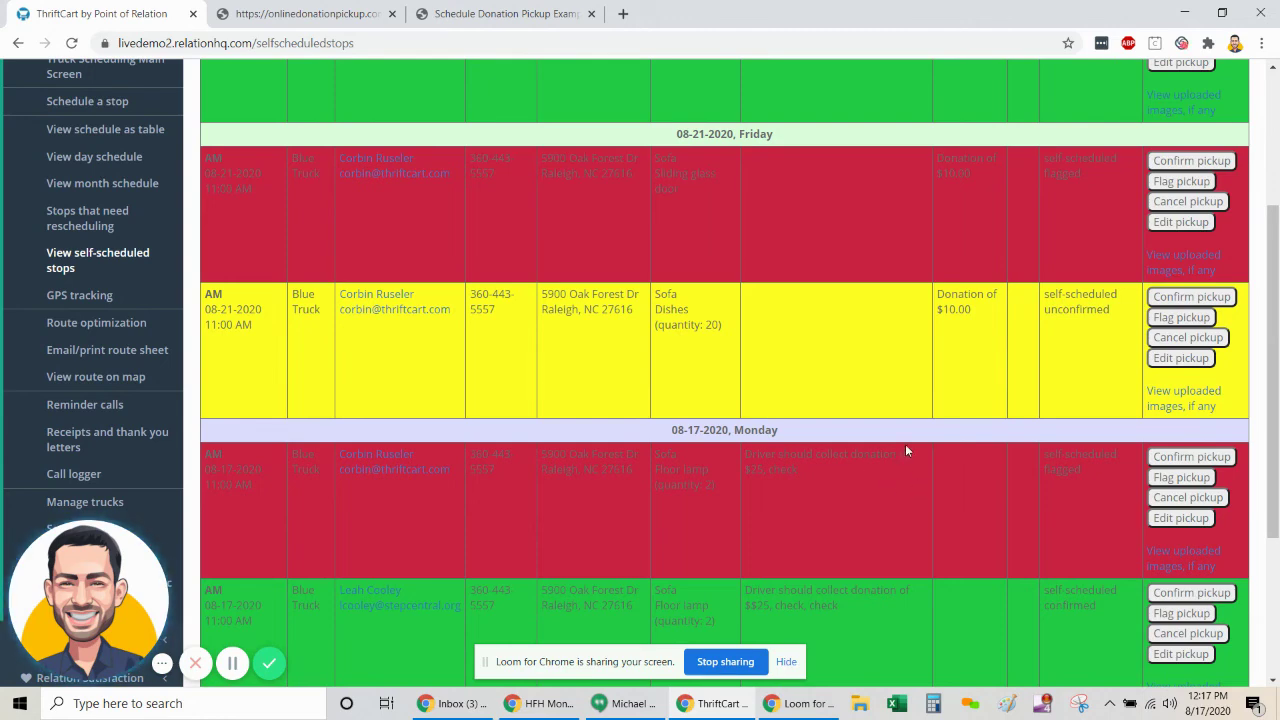
{"action": "scroll", "coordinate": [905, 446], "scroll_direction": "up", "scroll_amount": 1}
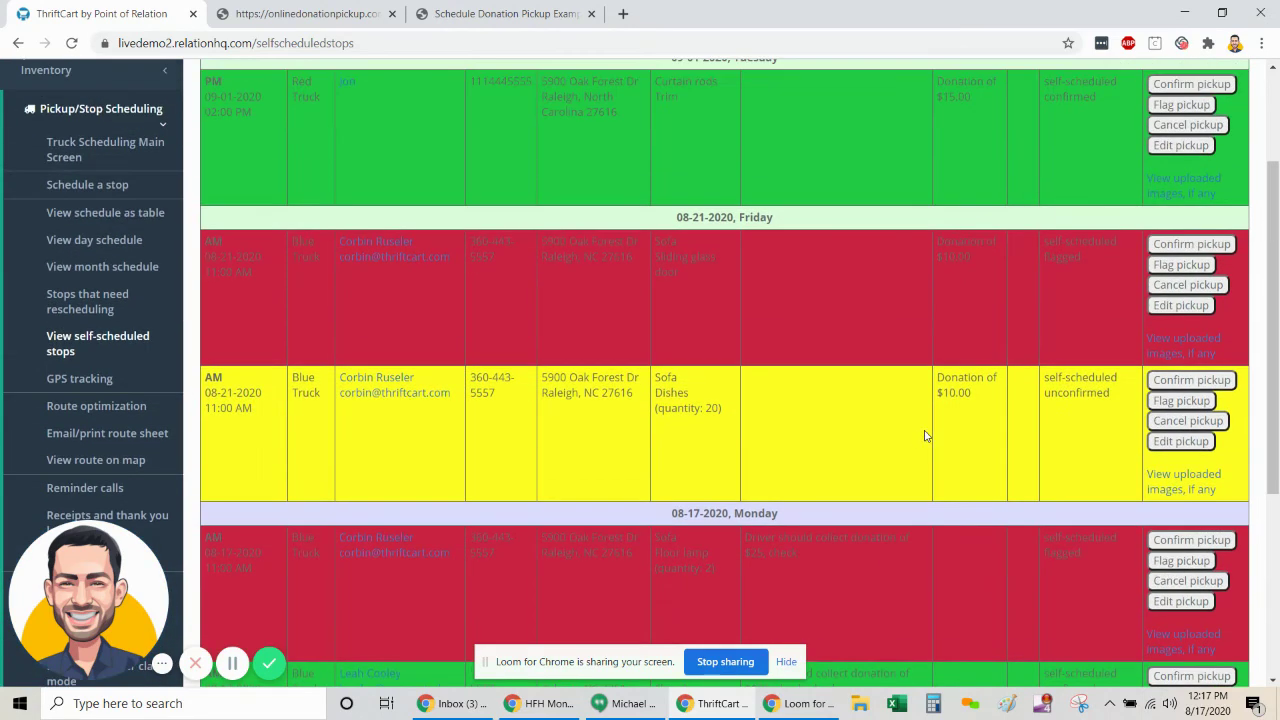
{"action": "left_click", "coordinate": [1177, 388]}
{"action": "left_click", "coordinate": [722, 140]}
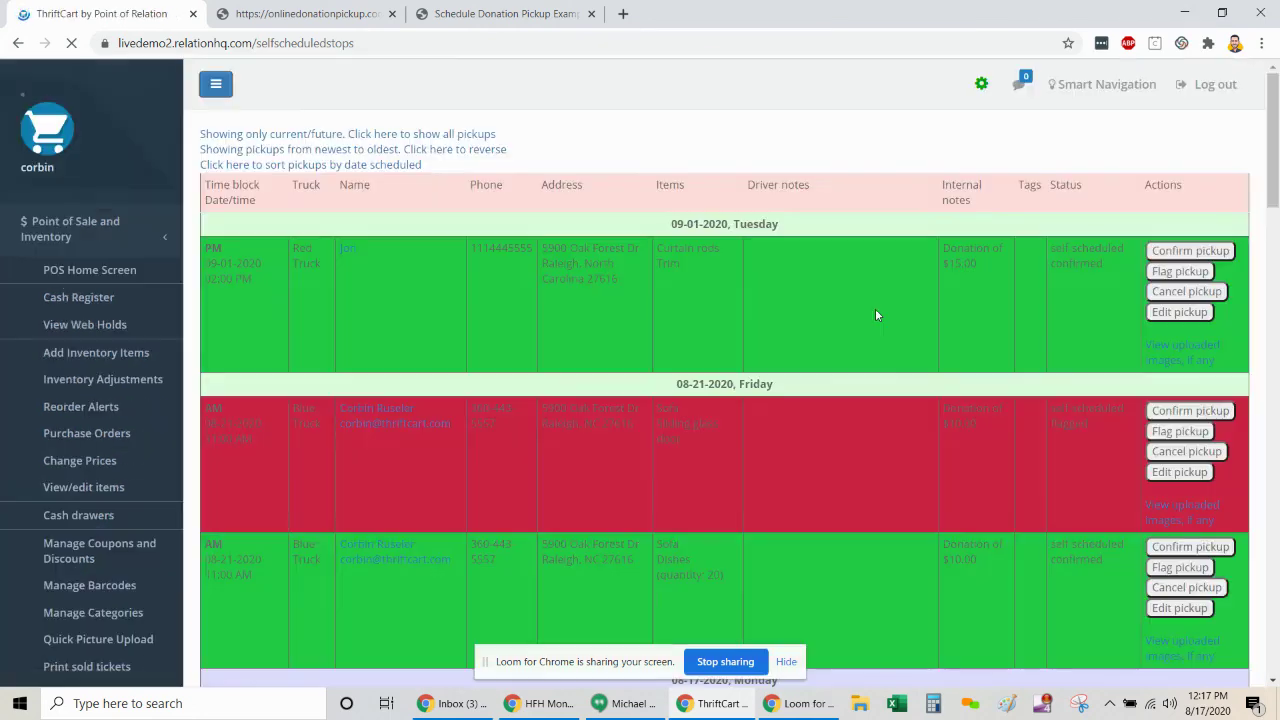
{"action": "scroll", "coordinate": [876, 315], "scroll_direction": "down", "scroll_amount": 5}
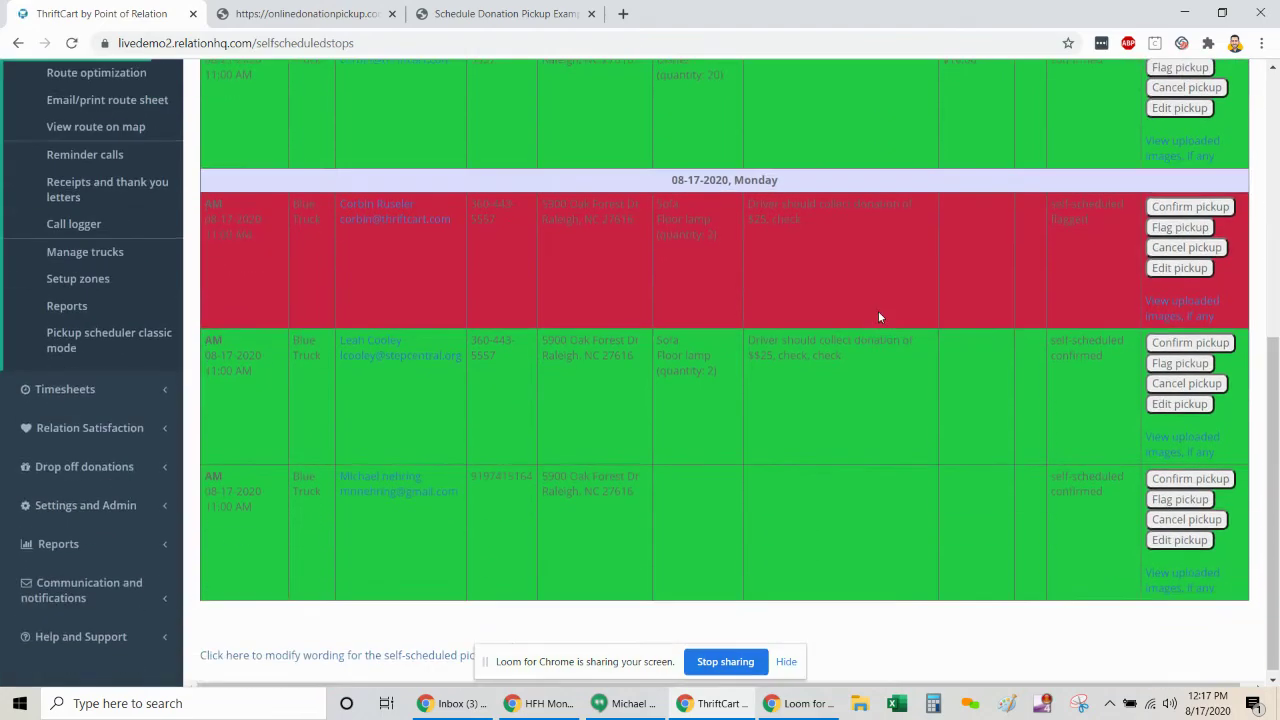
{"action": "scroll", "coordinate": [878, 317], "scroll_direction": "up", "scroll_amount": 3}
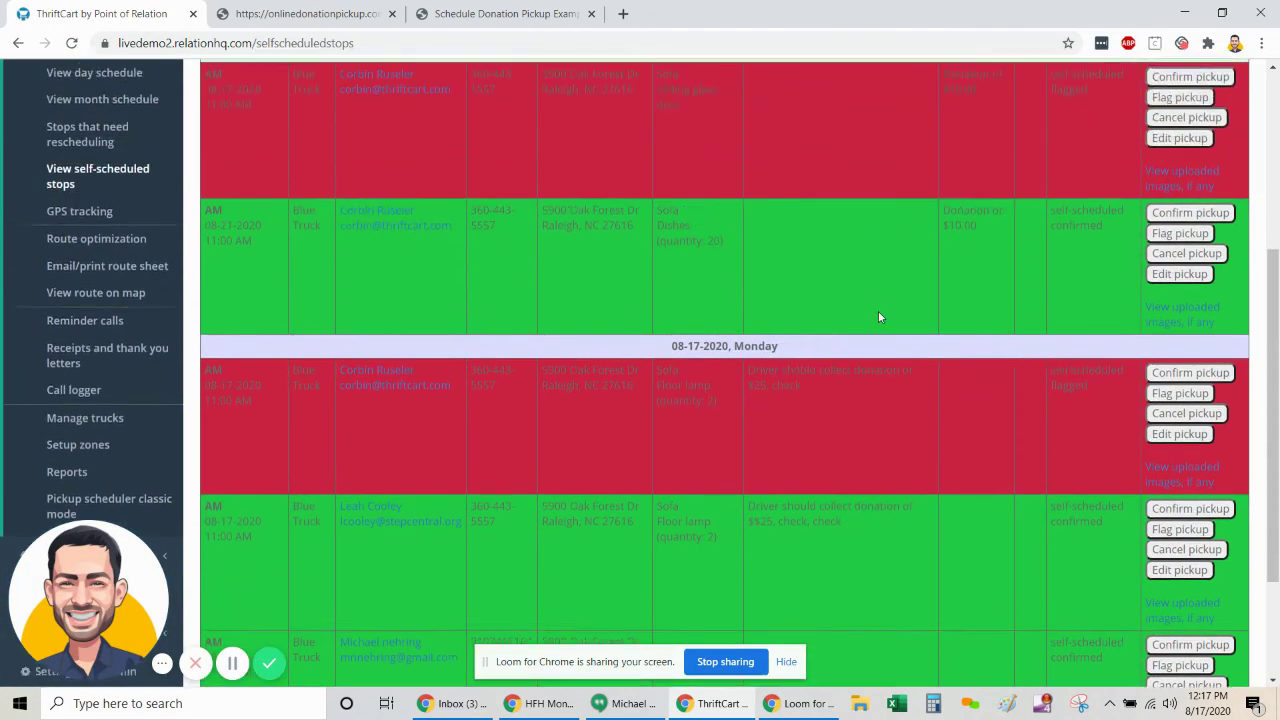
{"action": "scroll", "coordinate": [878, 317], "scroll_direction": "up", "scroll_amount": 2}
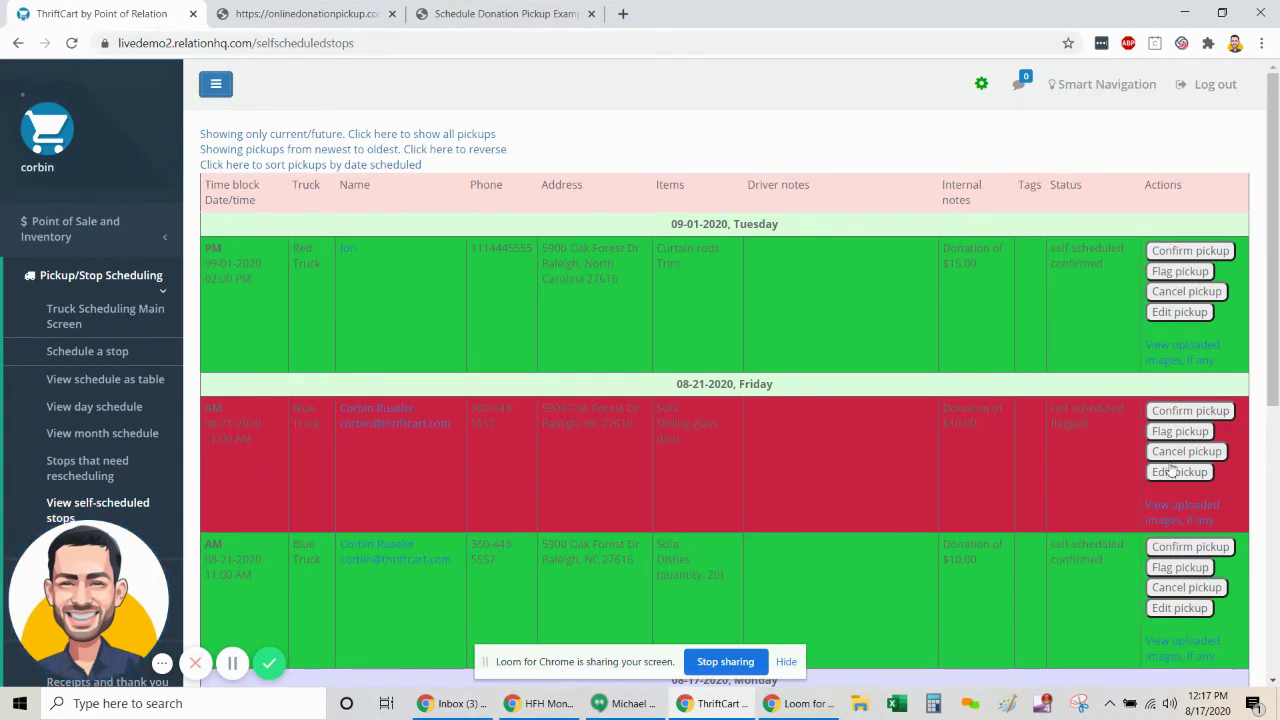
- In the 09-01 pickup, replace Curtain rods with Rug from Flooring and rugs
{"action": "left_click", "coordinate": [1162, 316]}
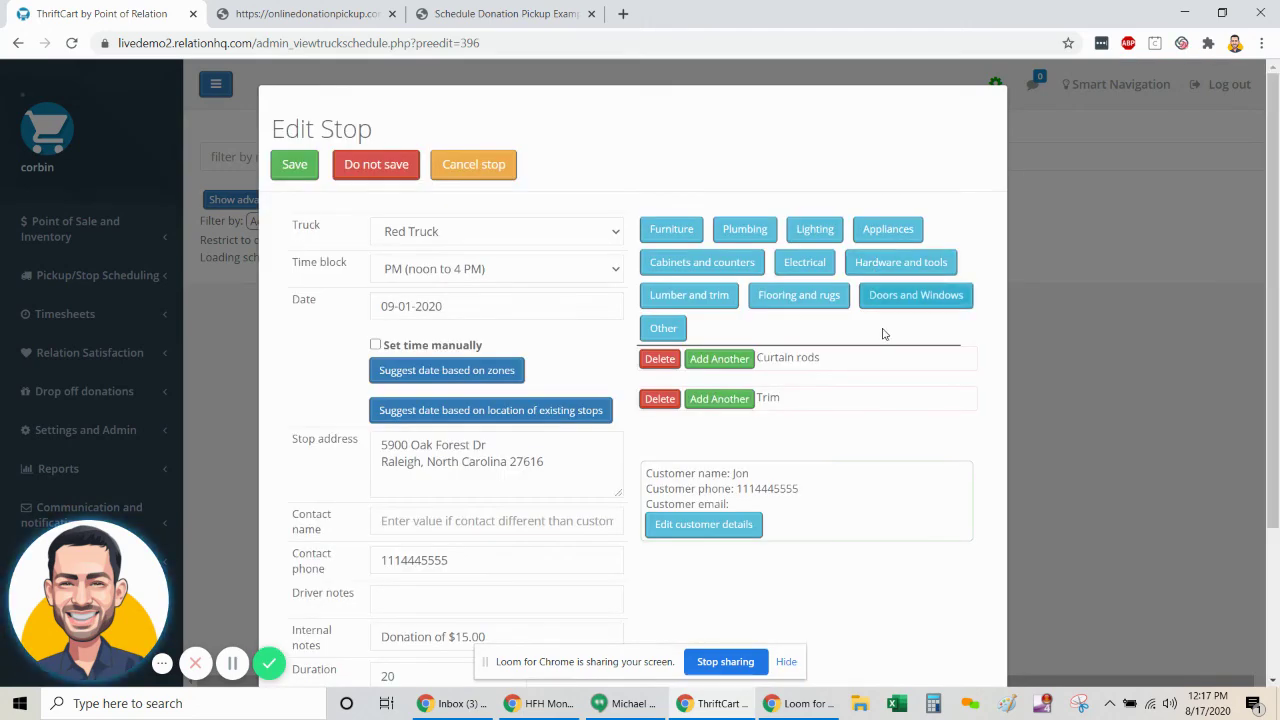
{"action": "scroll", "coordinate": [866, 360], "scroll_direction": "down", "scroll_amount": 2}
{"action": "scroll", "coordinate": [866, 360], "scroll_direction": "up", "scroll_amount": 2}
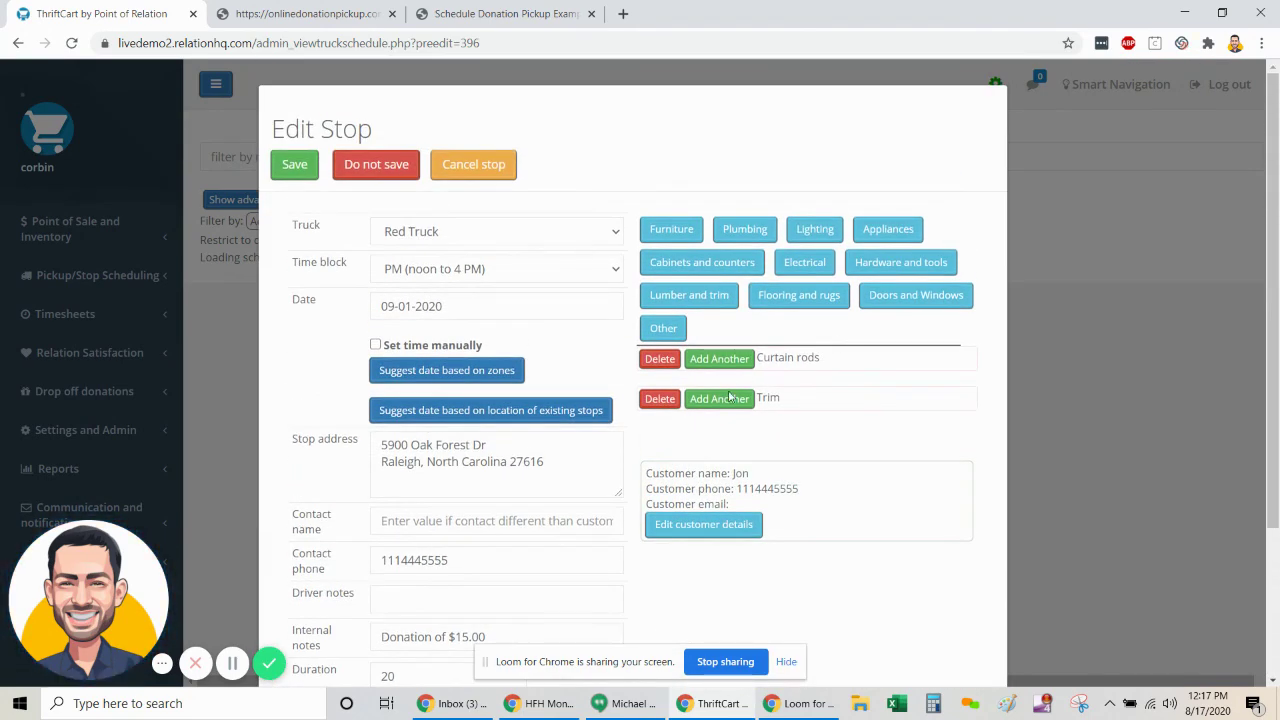
{"action": "left_click", "coordinate": [656, 361]}
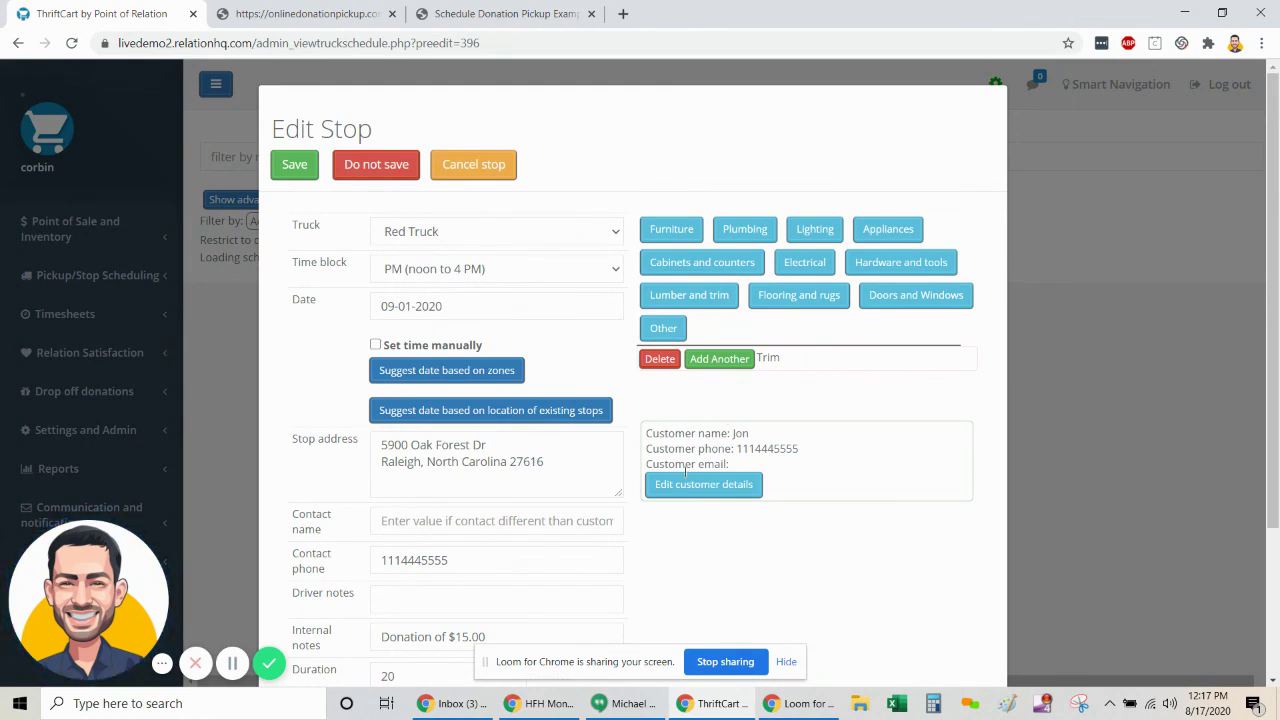
{"action": "left_click", "coordinate": [826, 300]}
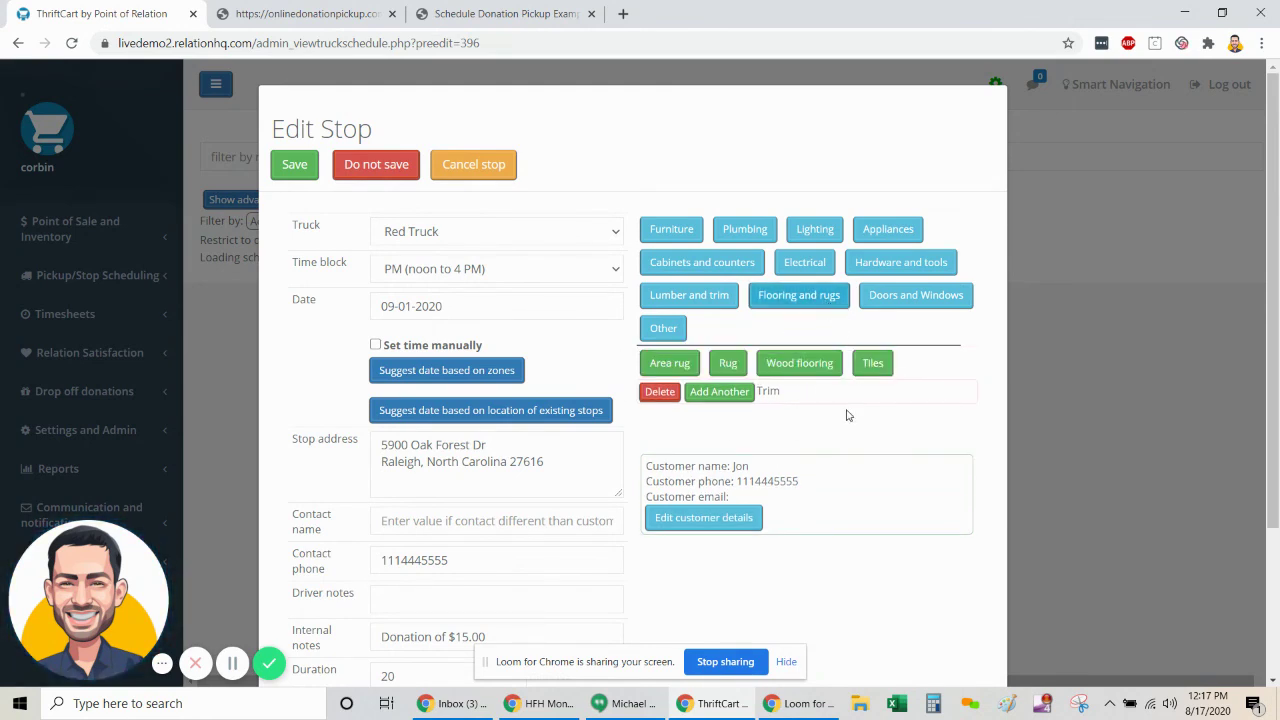
{"action": "left_click", "coordinate": [729, 364]}
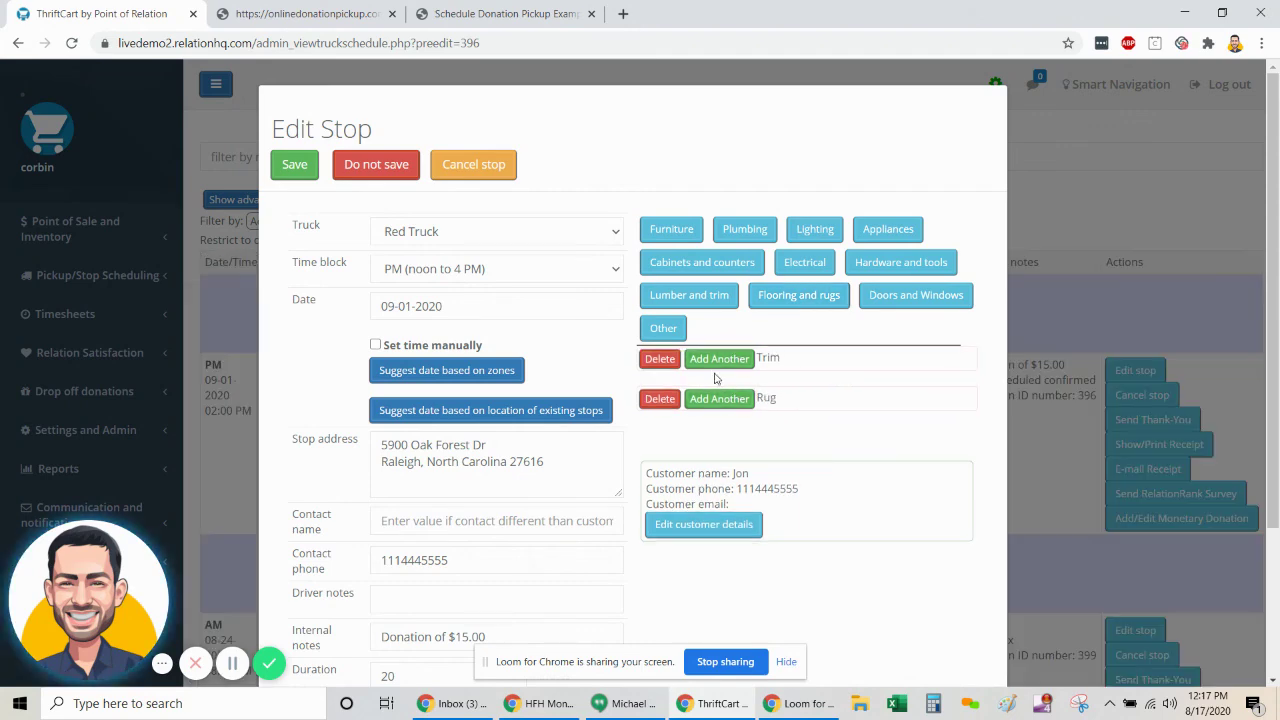
- Add the driver note 'item by mailbox' and save the stop
{"action": "scroll", "coordinate": [716, 378], "scroll_direction": "down", "scroll_amount": 2}
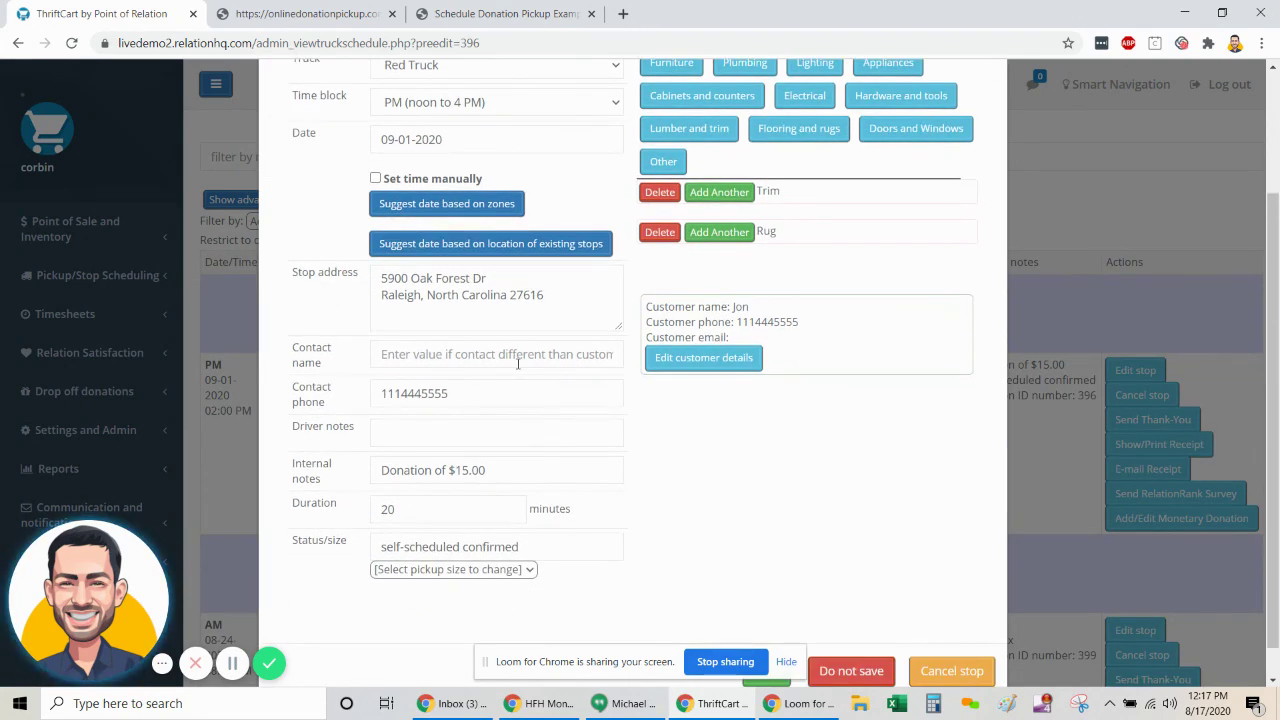
{"action": "left_click", "coordinate": [441, 431]}
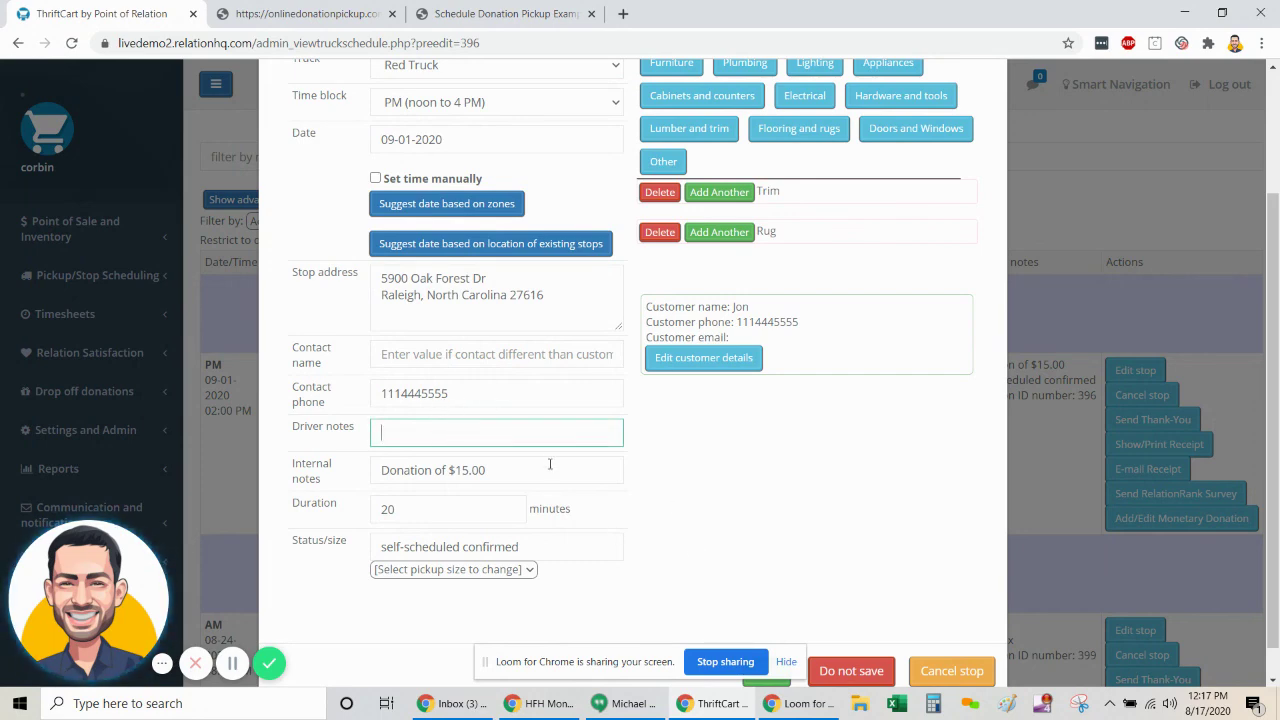
{"action": "type", "text": "item by mailbox"}
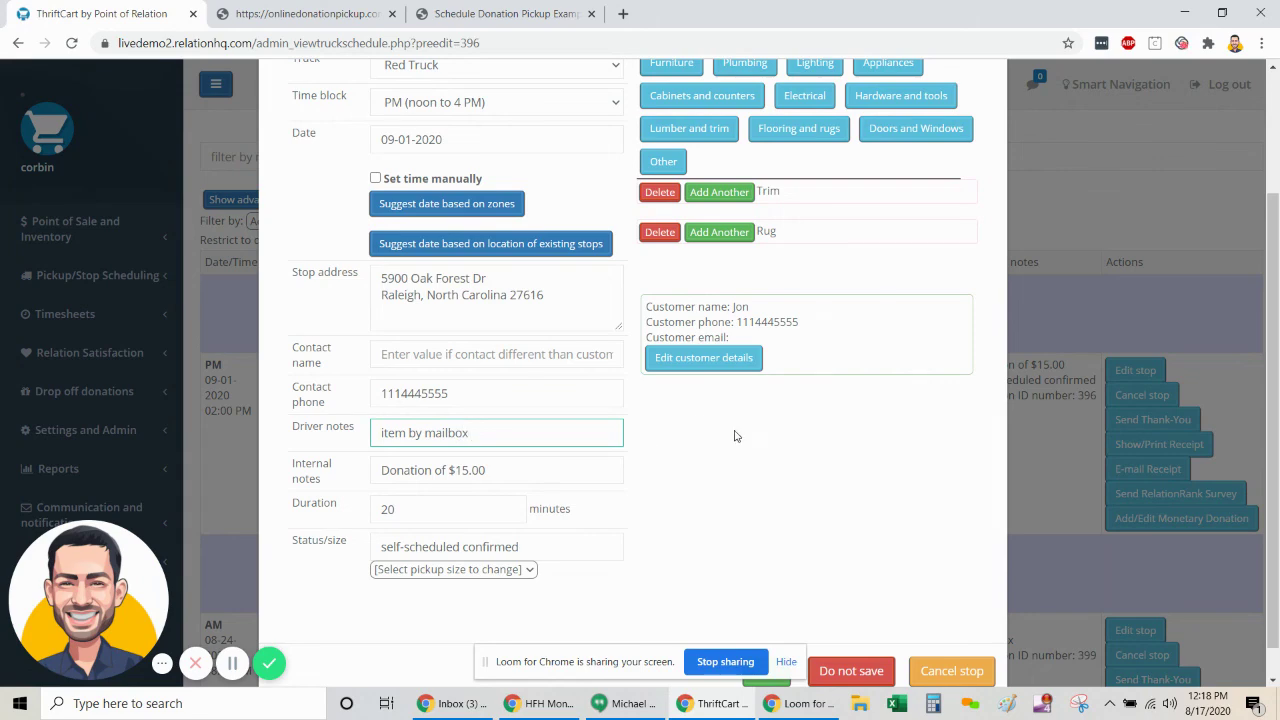
{"action": "scroll", "coordinate": [745, 440], "scroll_direction": "down", "scroll_amount": 1}
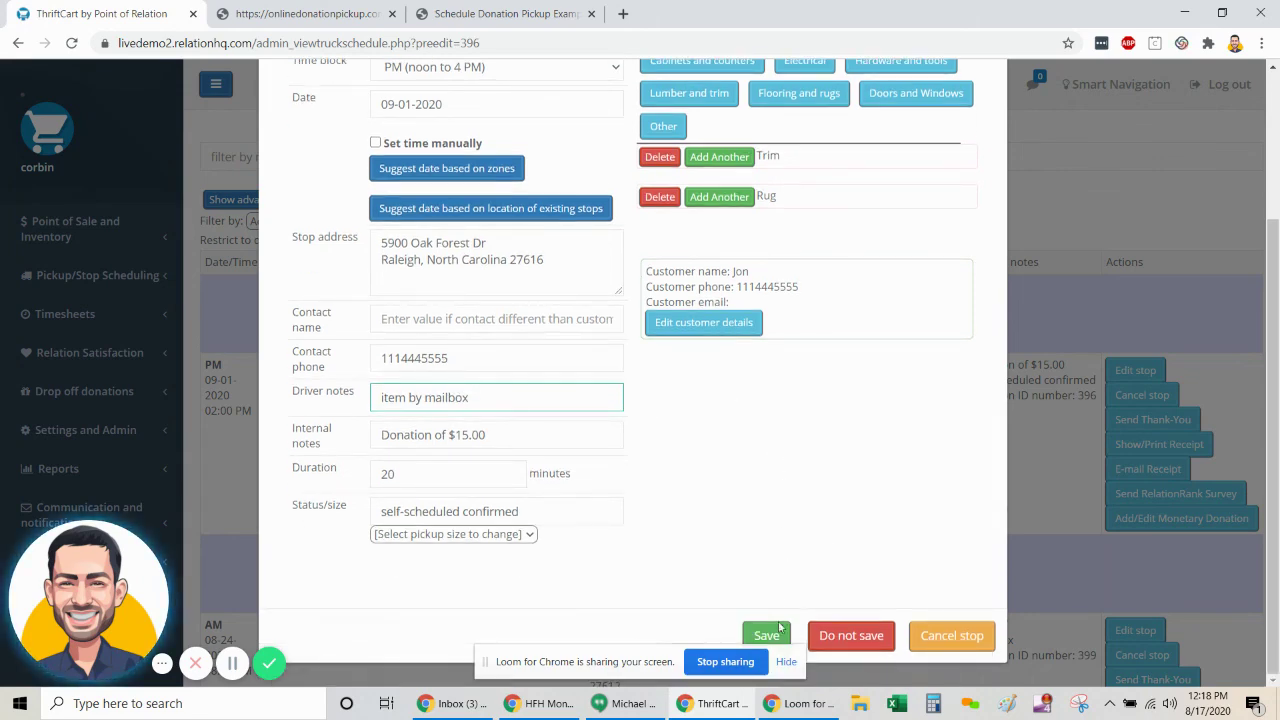
{"action": "left_click", "coordinate": [765, 636]}
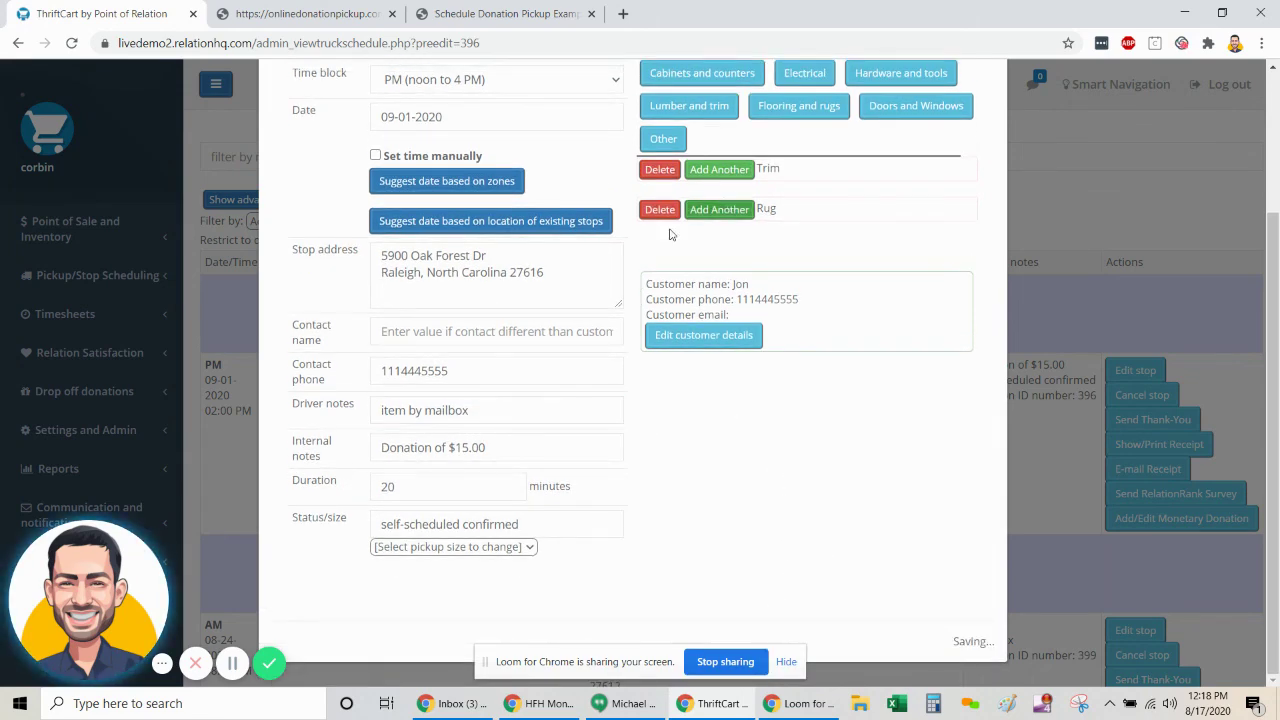